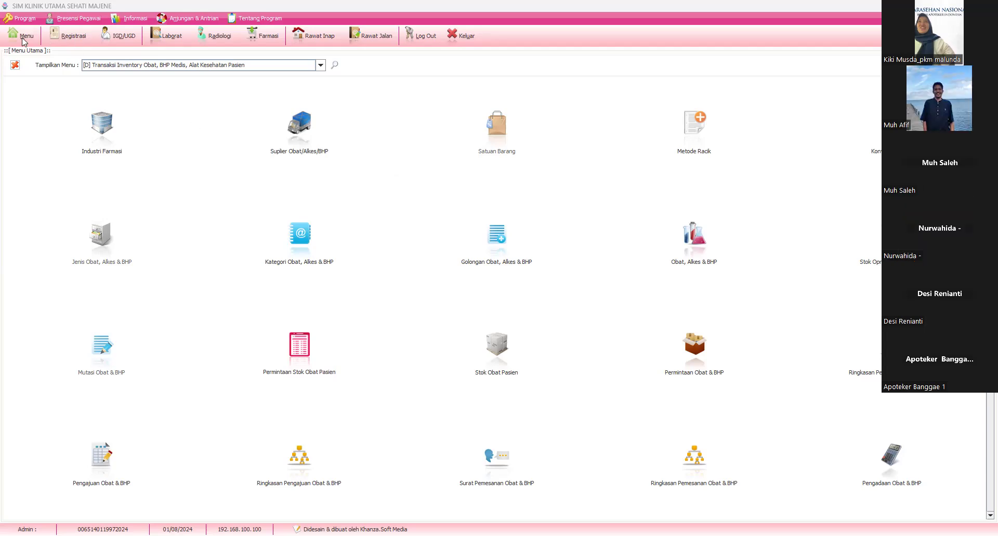
{"action": "left_click", "coordinate": [321, 66]}
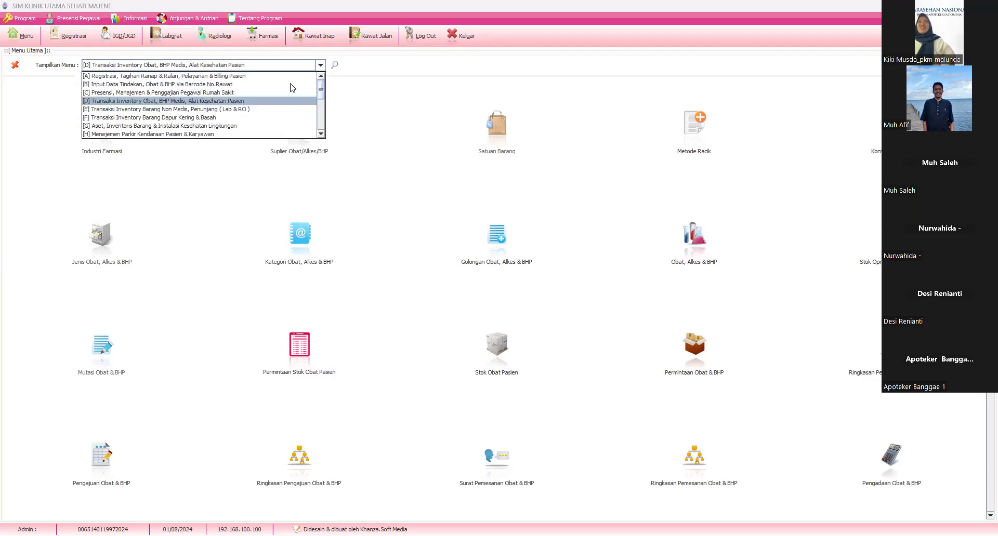
{"action": "key", "text": "Up"}
{"action": "key", "text": "Up"}
{"action": "key", "text": "Up"}
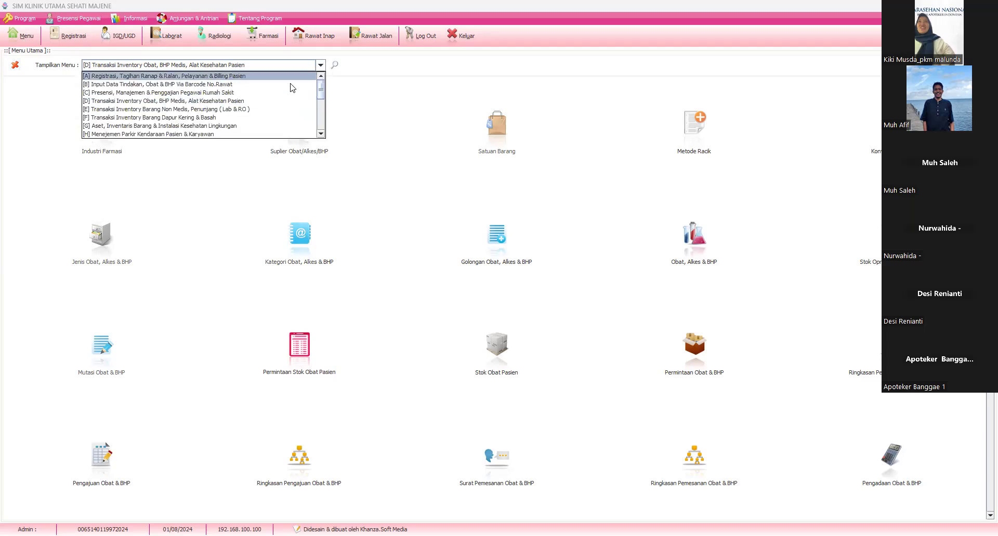
{"action": "key", "text": "Down"}
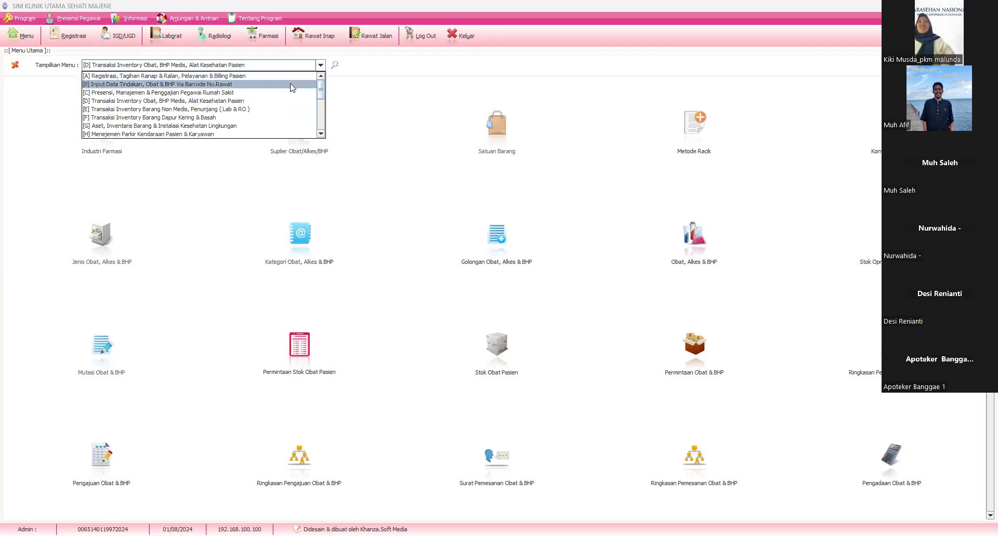
{"action": "key", "text": "Escape"}
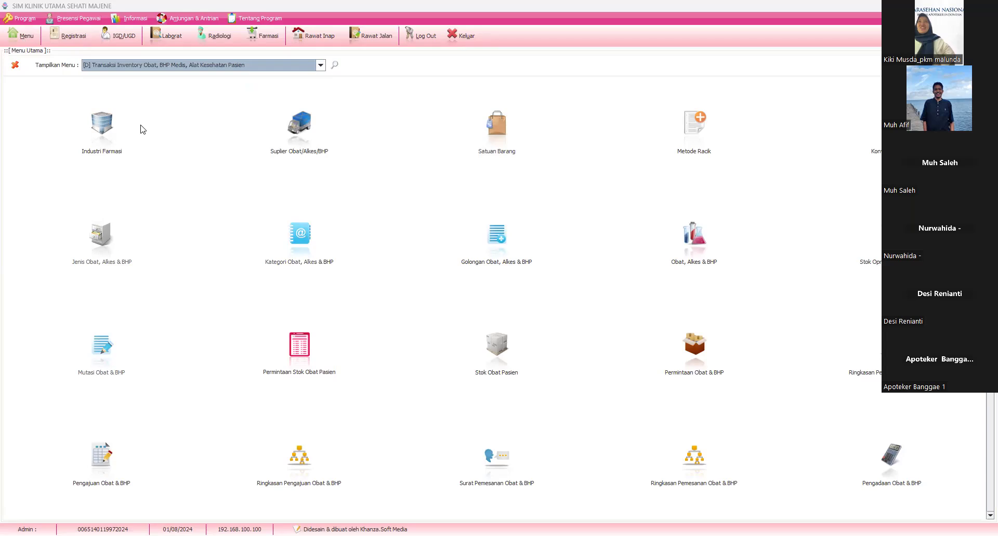
- Open the supplier data and try to save a new supplier IFK KAB, address and city MAJENE, with "-" for bank and account
{"action": "left_click", "coordinate": [385, 198]}
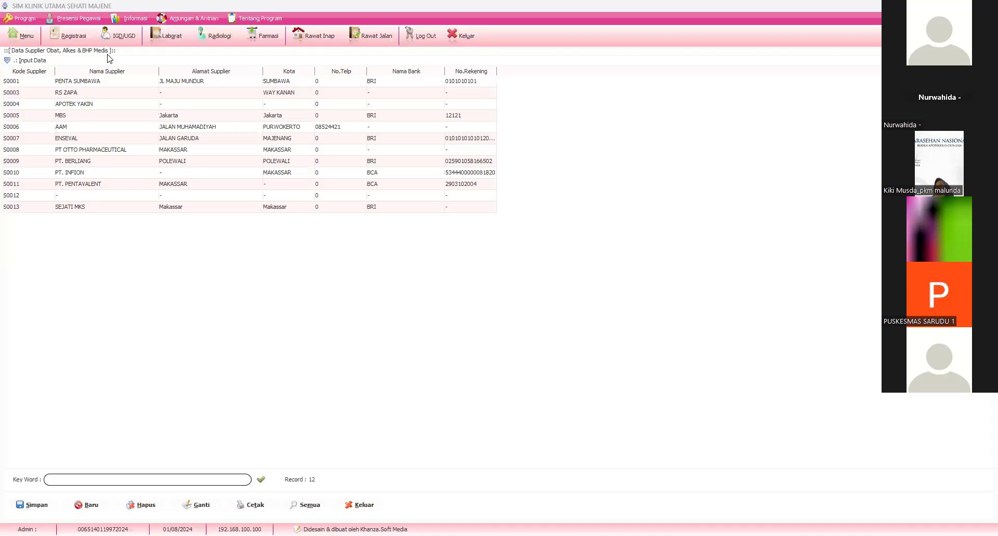
{"action": "left_click", "coordinate": [96, 506]}
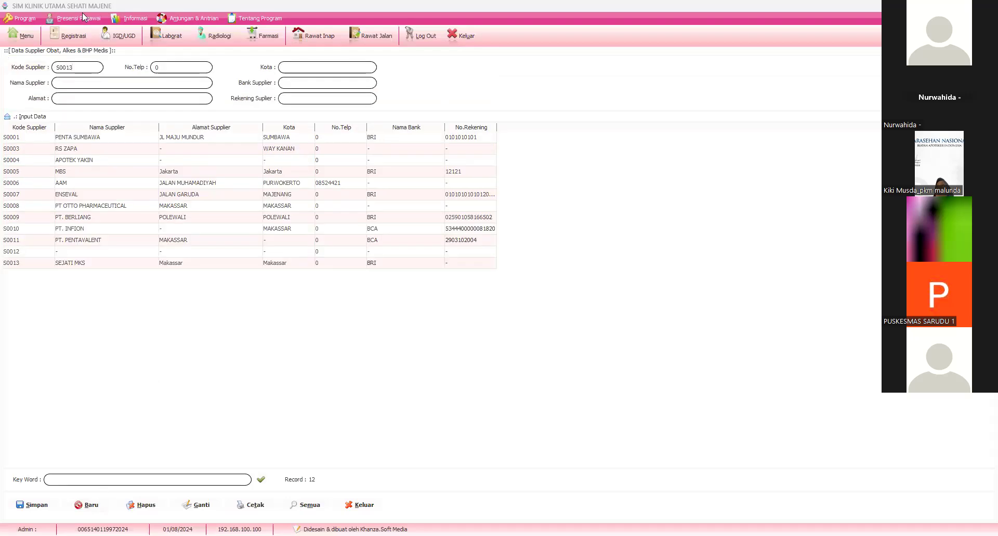
{"action": "left_click", "coordinate": [152, 86]}
{"action": "type", "text": "IFK KABU"}
{"action": "type", "text": "MAJENE"}
{"action": "type", "text": "MA"}
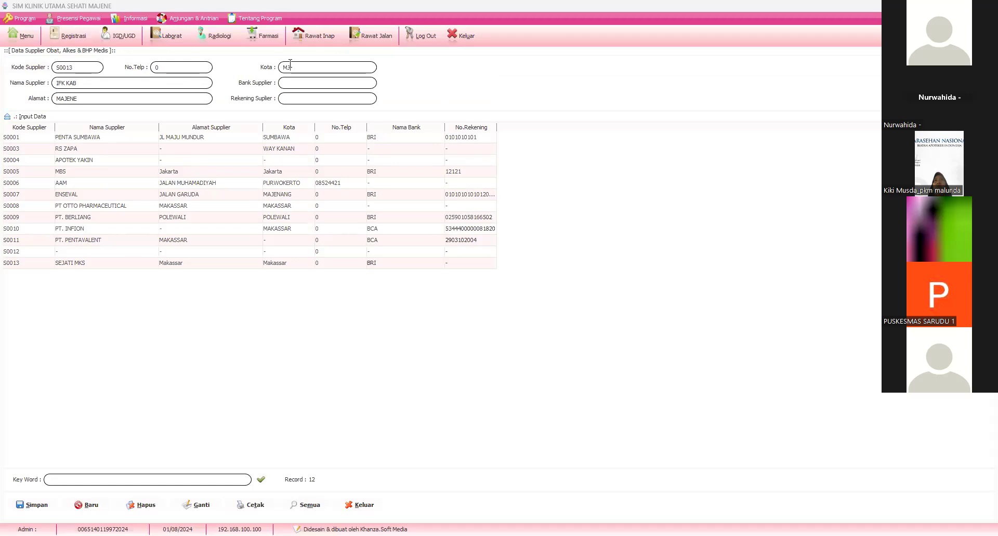
{"action": "type", "text": "JEN"}
{"action": "left_click", "coordinate": [283, 83]}
{"action": "type", "text": "-"}
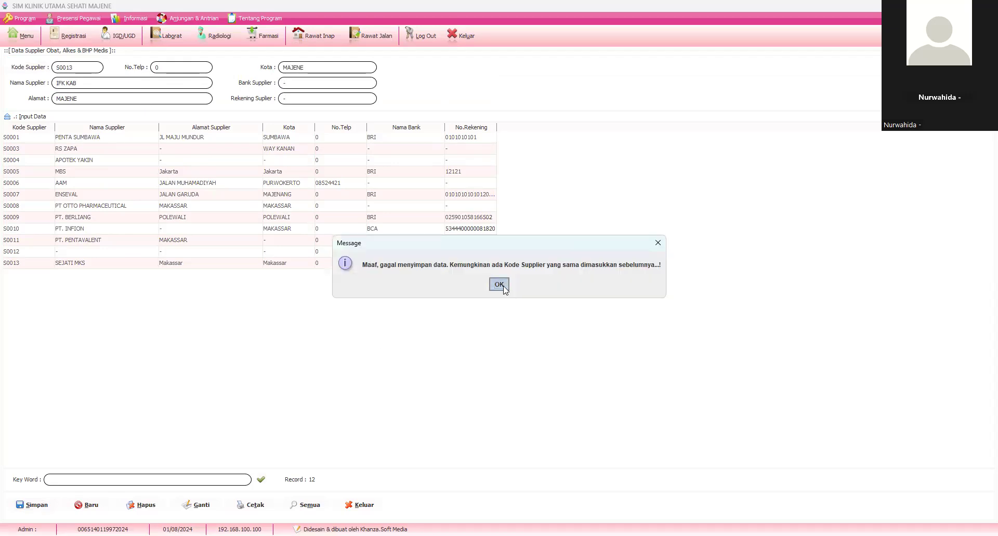
- Change the new supplier's code to S0050, and leave the supplier data for the main menu
{"action": "left_click", "coordinate": [499, 285]}
{"action": "key", "text": "BackSpace"}
{"action": "key", "text": "BackSpace"}
{"action": "type", "text": "50"}
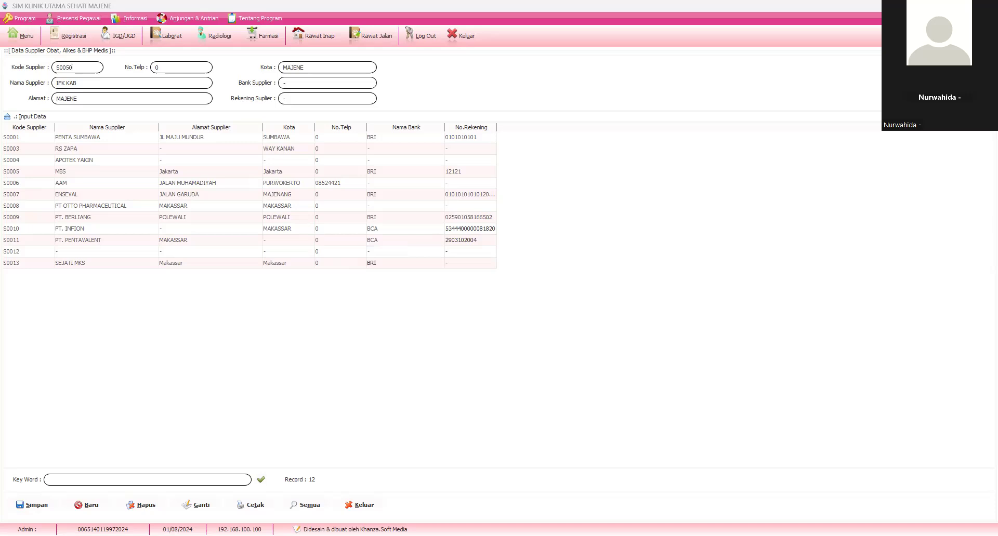
{"action": "left_click", "coordinate": [360, 505]}
{"action": "left_click", "coordinate": [17, 40]}
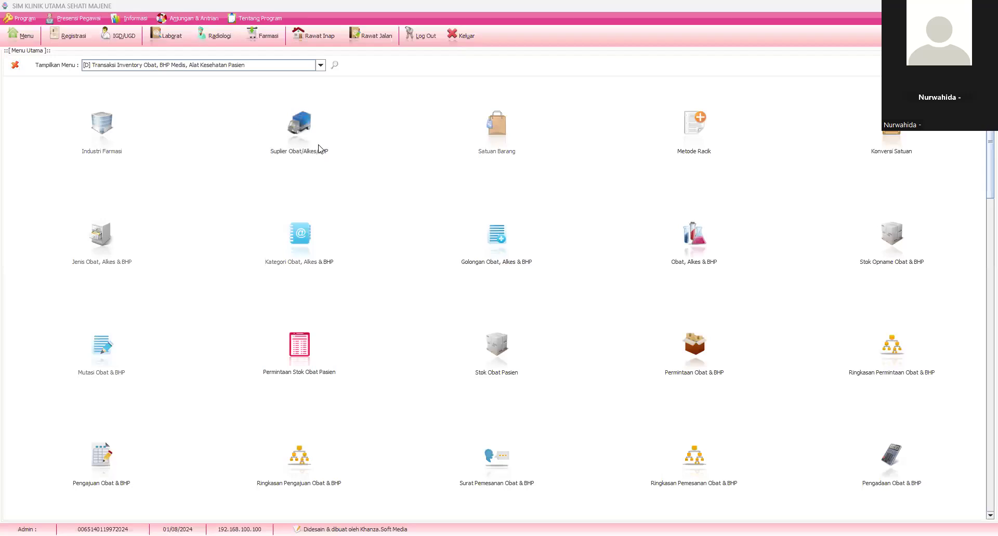
- Reopen the supplier data and examine its blank new-supplier form
{"action": "left_click", "coordinate": [319, 148]}
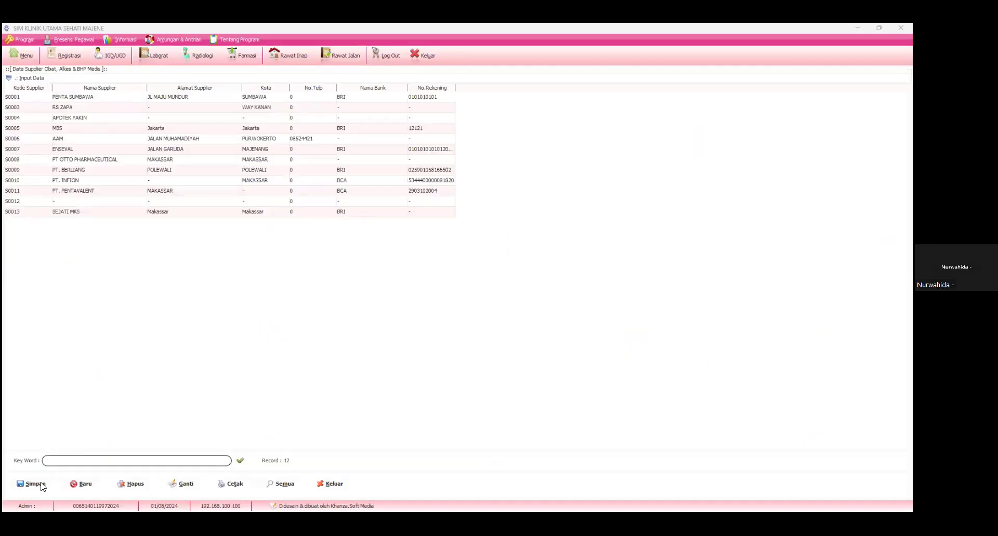
{"action": "left_click", "coordinate": [78, 484]}
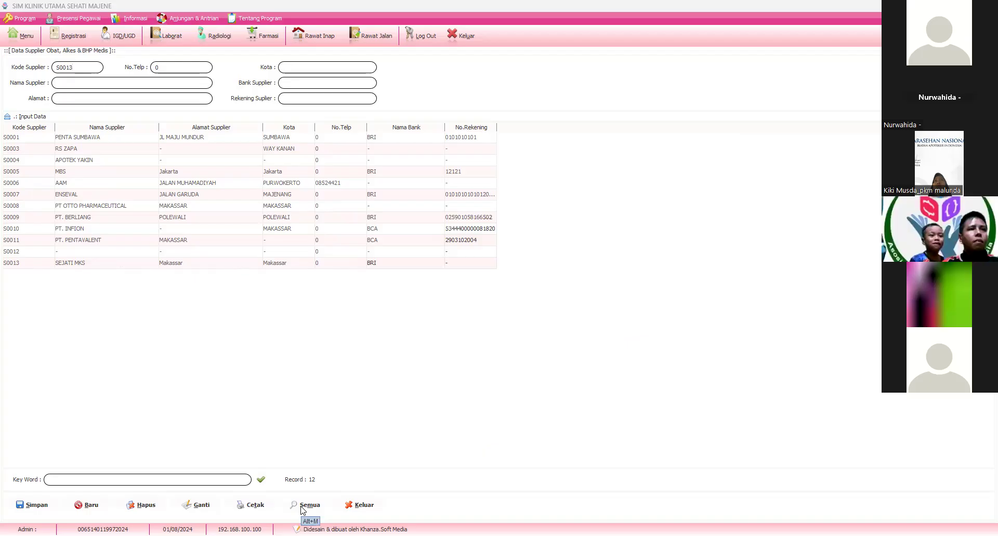
{"action": "left_click", "coordinate": [228, 448]}
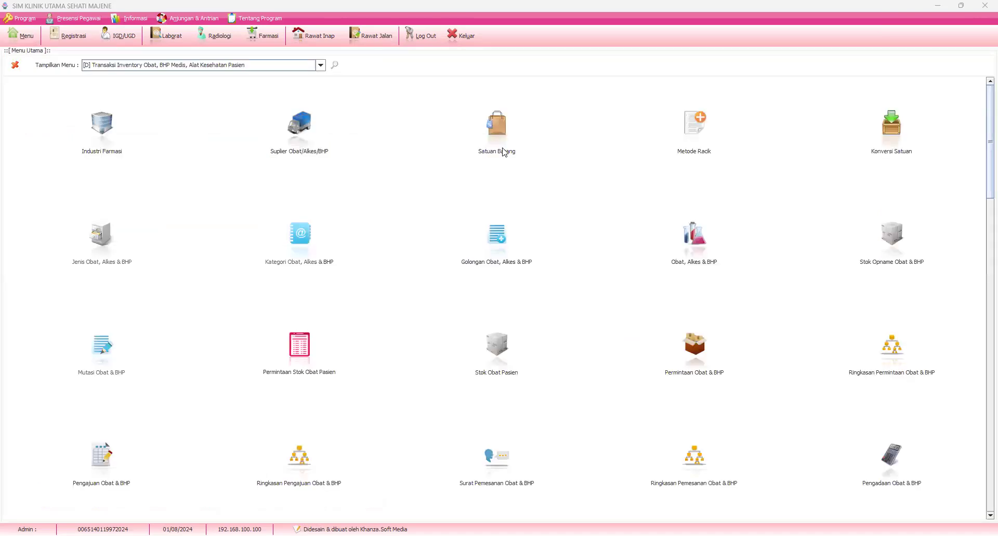
- Examine the Satuan Barang unit list and the Metode Racik compounding method list, returning to the main menu
{"action": "left_click", "coordinate": [503, 151]}
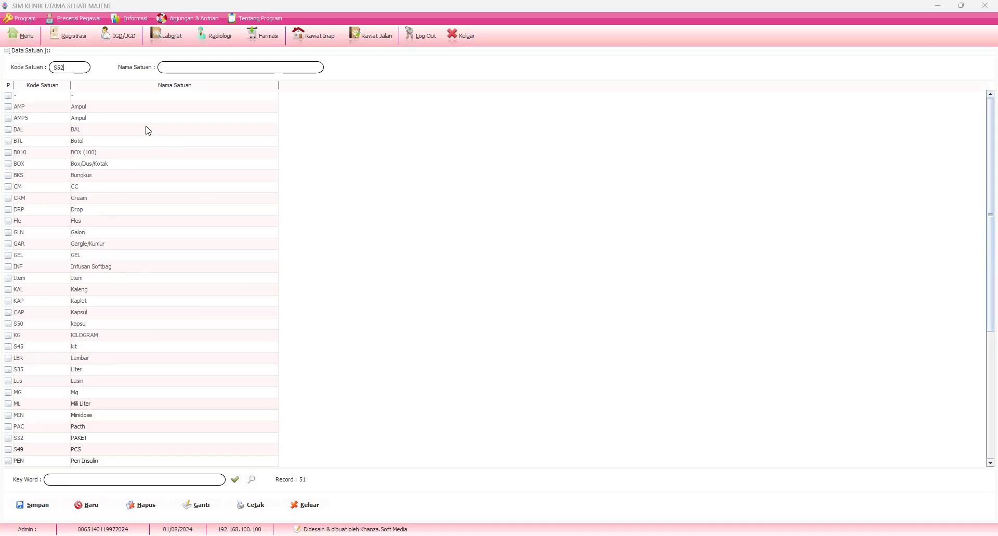
{"action": "left_click", "coordinate": [26, 35]}
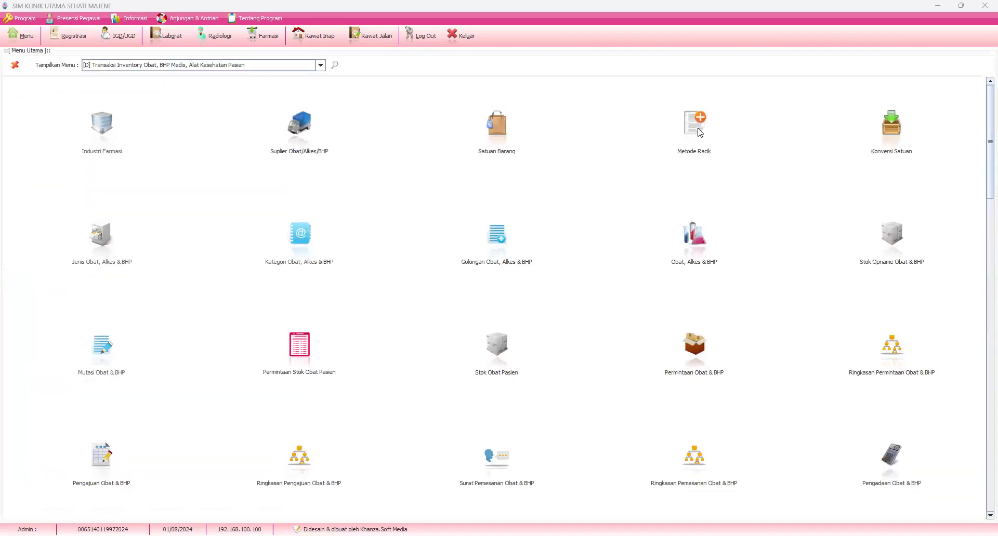
{"action": "left_click", "coordinate": [696, 130]}
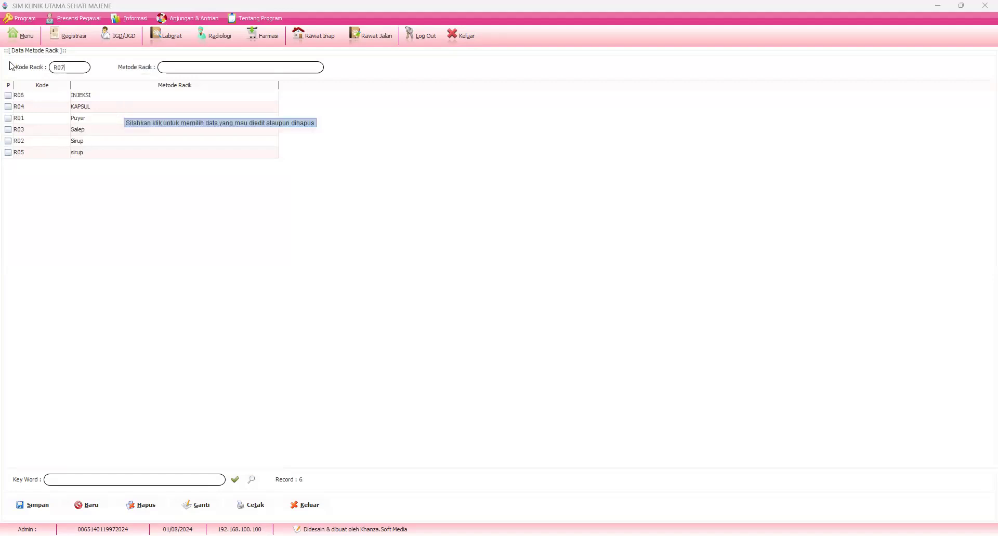
{"action": "left_click", "coordinate": [20, 35]}
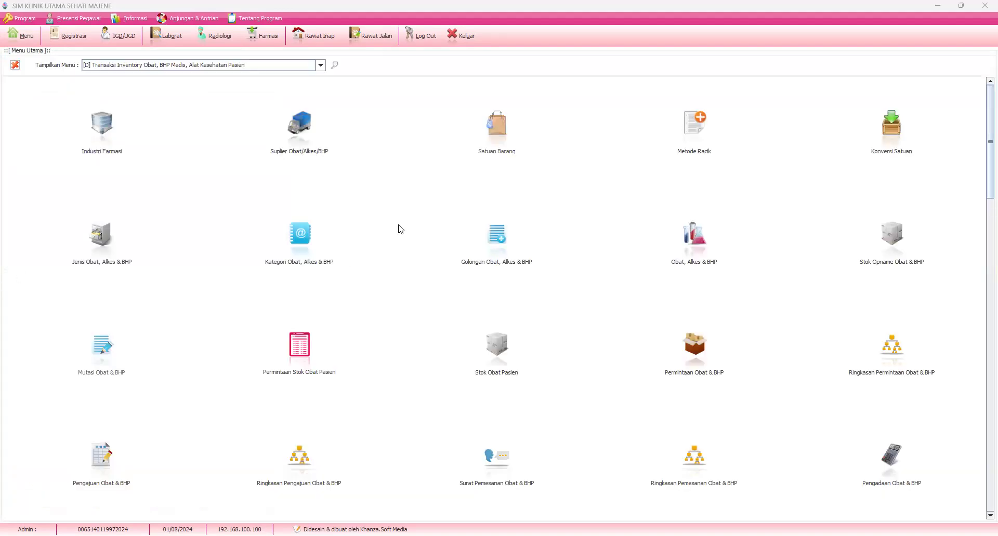
- Examine the Jenis and Kategori lists for Obat, Alkes & BHP, returning to the main menu
{"action": "left_click", "coordinate": [106, 250]}
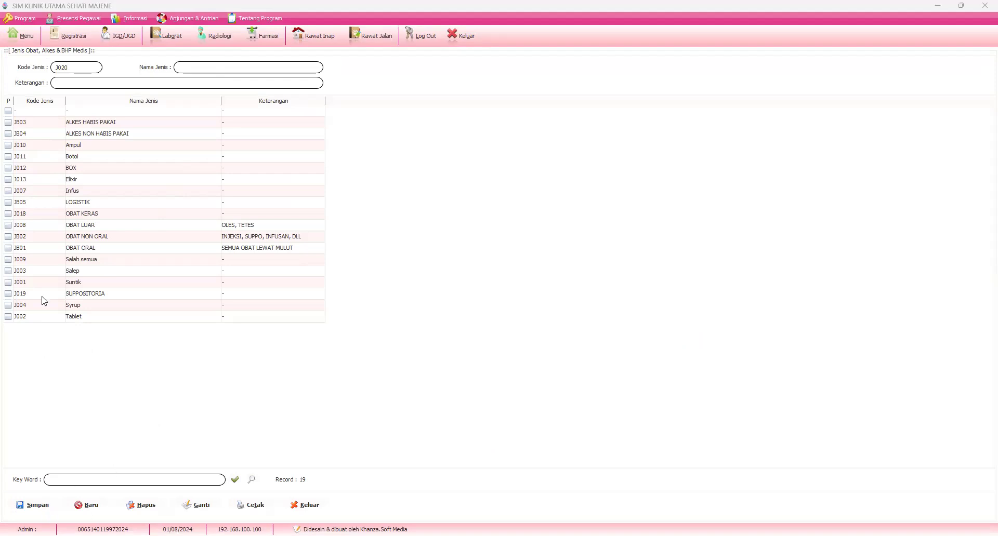
{"action": "left_click", "coordinate": [23, 45]}
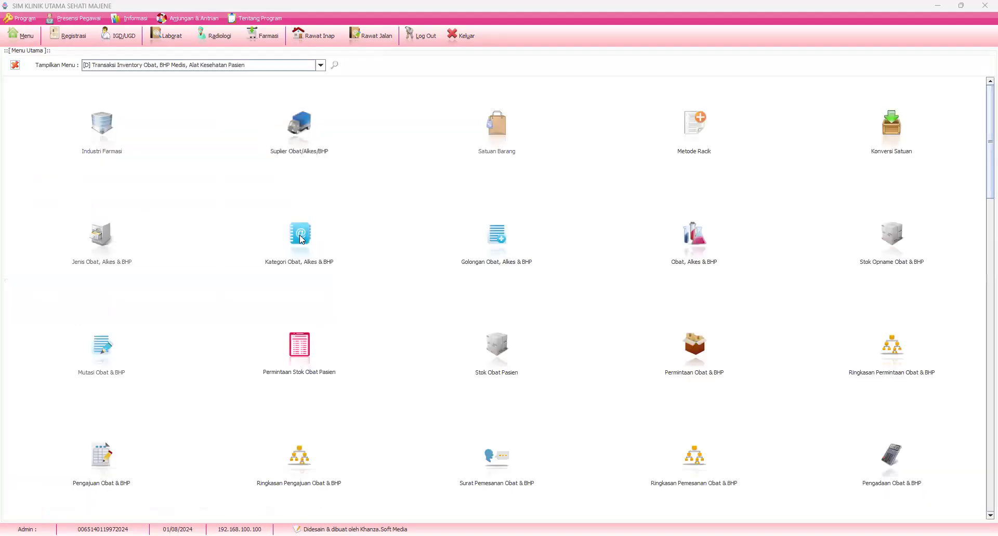
{"action": "left_click", "coordinate": [301, 239]}
{"action": "left_click", "coordinate": [24, 34]}
- Start a new item in the Obat, Alkes & BHP data and set its pharmaceutical industry to "-"
{"action": "left_click", "coordinate": [14, 65]}
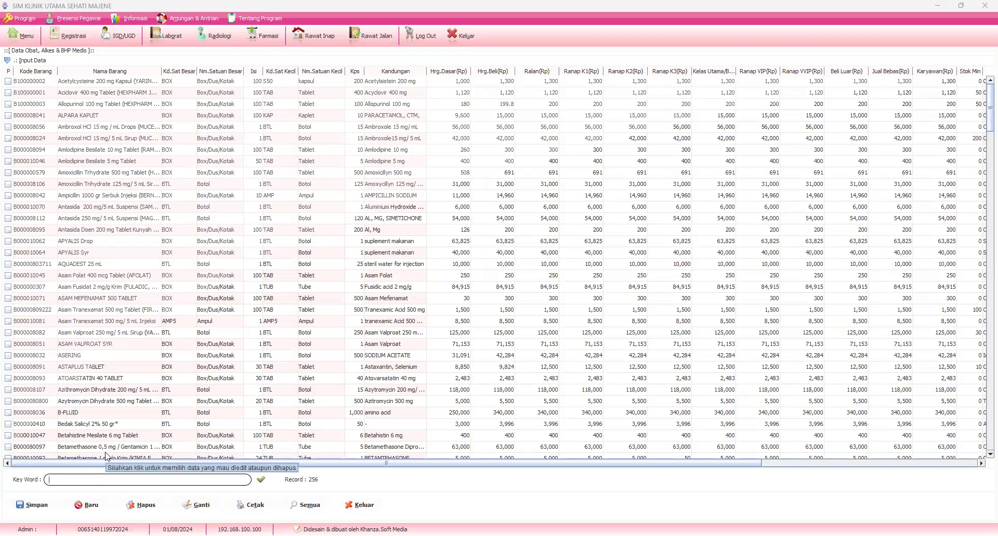
{"action": "left_click", "coordinate": [83, 506]}
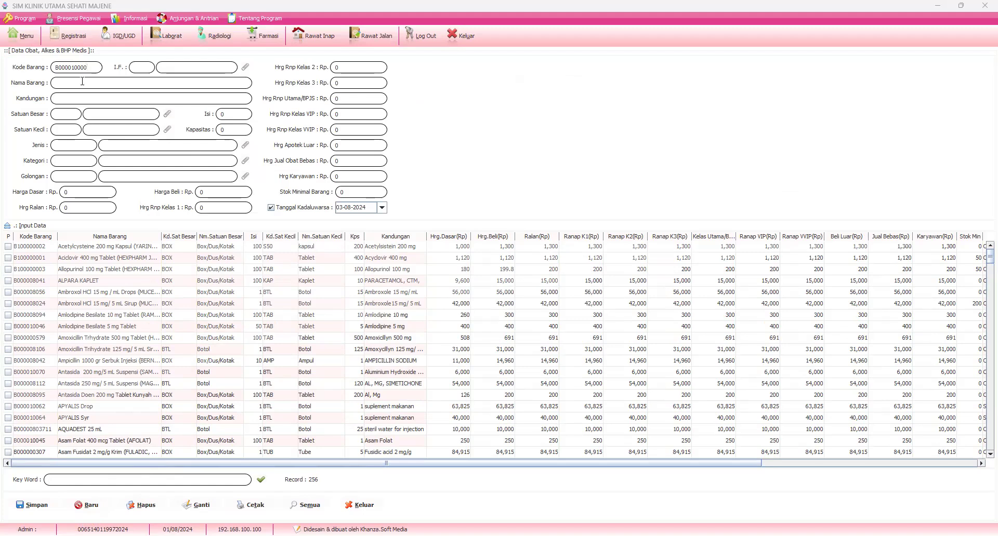
{"action": "left_click", "coordinate": [246, 68]}
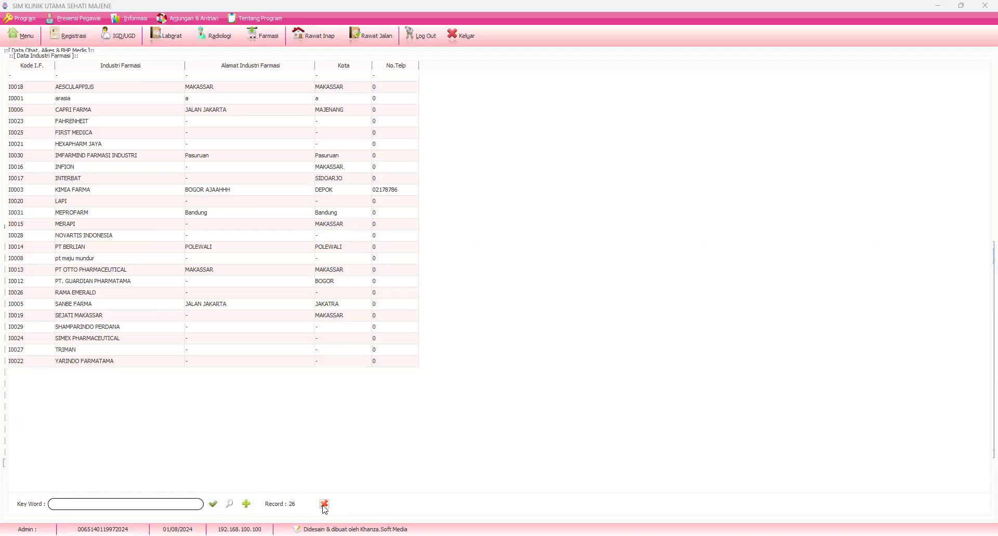
{"action": "key", "text": "Escape"}
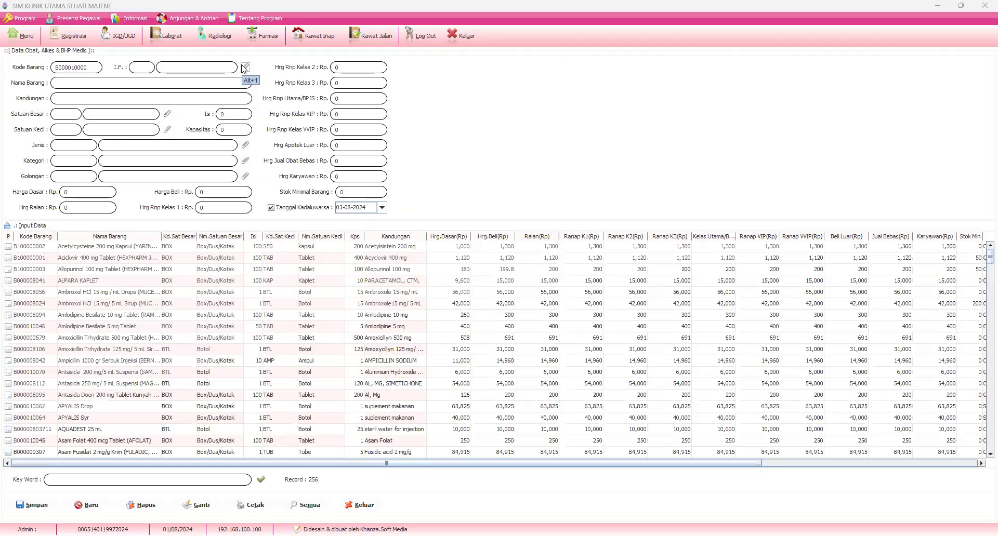
{"action": "left_click", "coordinate": [244, 68]}
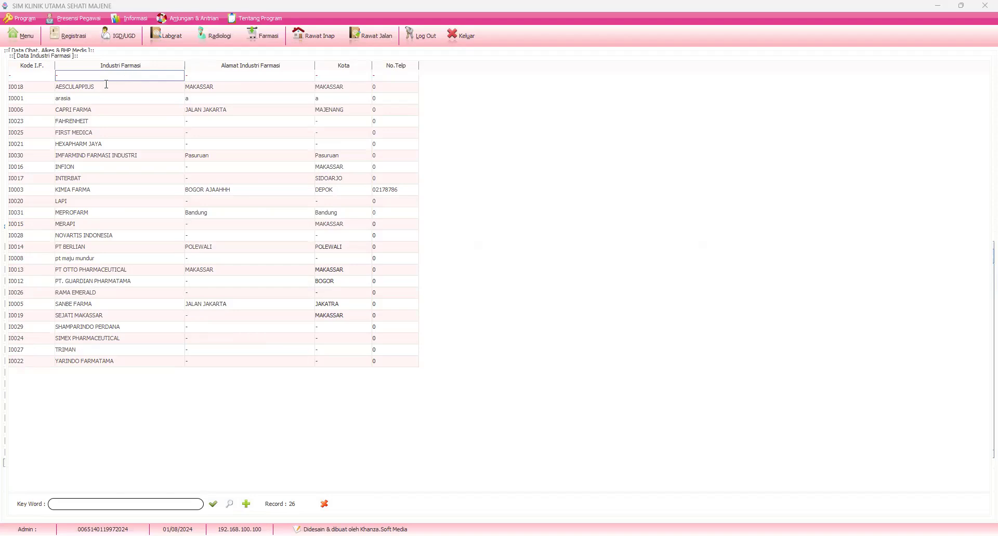
{"action": "key", "text": "Escape"}
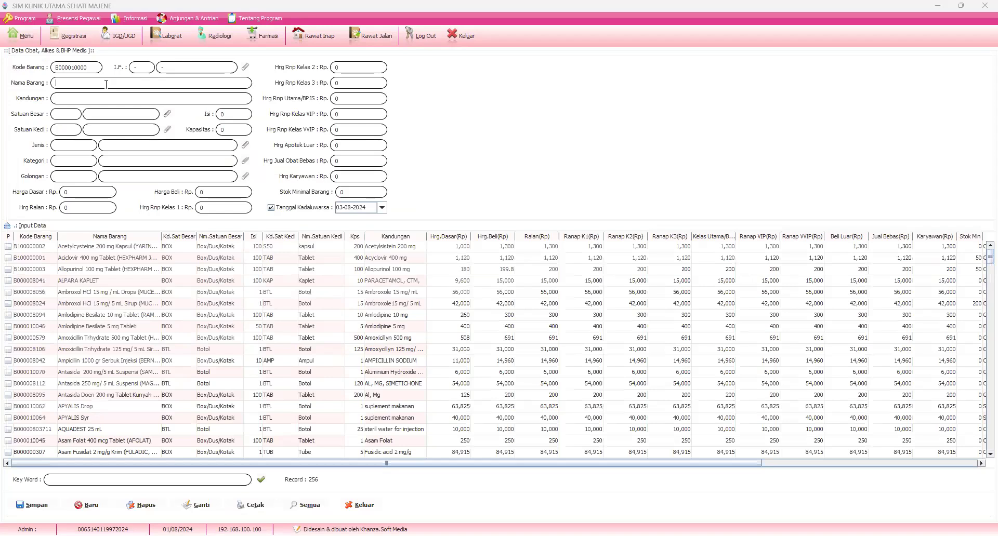
- Name the item PAEACETAMOL 500 MG TAB with content PARACETAMOL 500 MG, large unit BOX holding 100, and small unit TAB
{"action": "type", "text": "pAEACETAMOL"}
{"action": "key", "text": "BackSpace"}
{"action": "type", "text": "P"}
{"action": "key", "text": "End"}
{"action": "type", "text": "500"}
{"action": "type", "text": "MG TAB"}
{"action": "key", "text": "Return"}
{"action": "type", "text": "PA"}
{"action": "type", "text": "RACETAMOL 500 MG"}
{"action": "key", "text": "Up"}
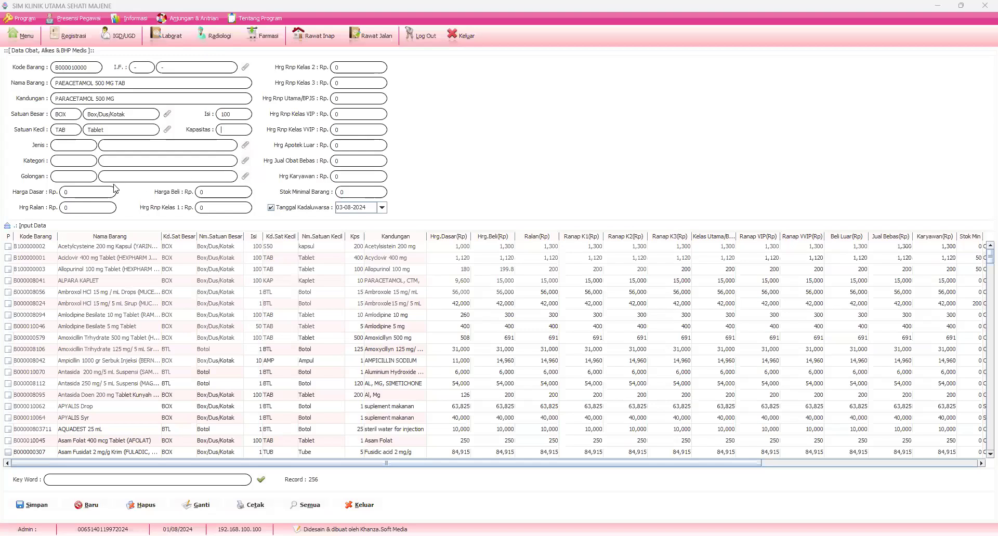
- Set the item's capacity to 500 and classify it as type OBAT ORAL, category GENERIK, and group OBAT BEBAS
{"action": "left_click", "coordinate": [76, 153]}
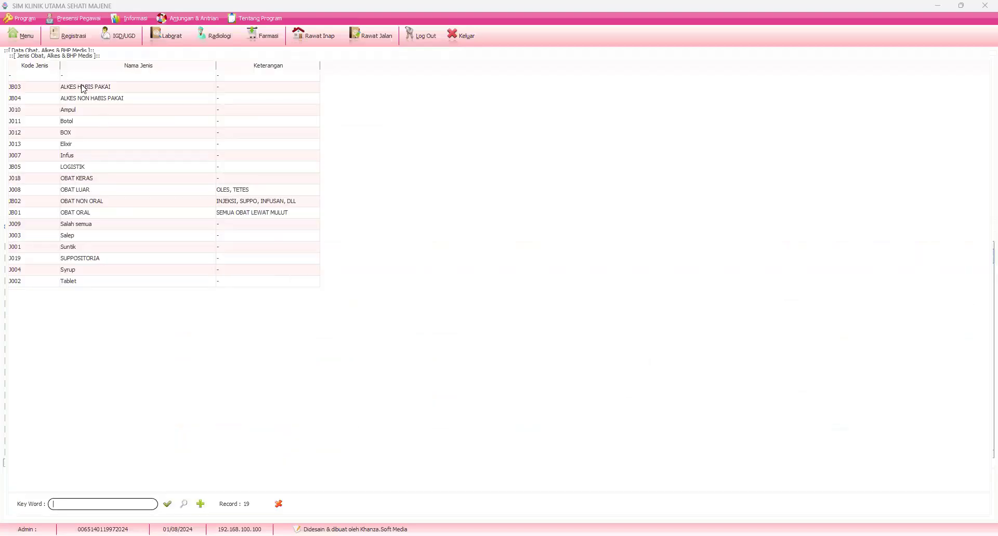
{"action": "left_click", "coordinate": [103, 216]}
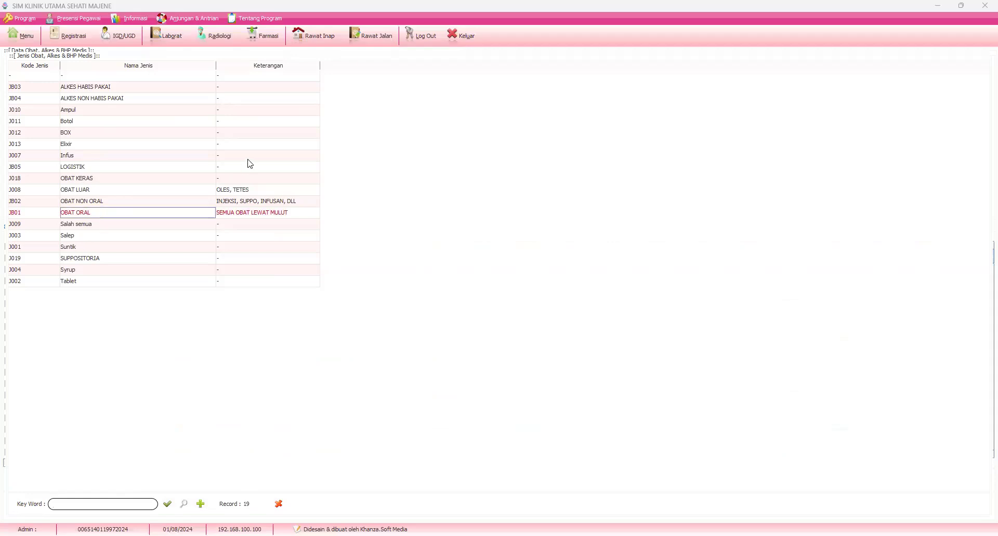
{"action": "left_click", "coordinate": [102, 111]}
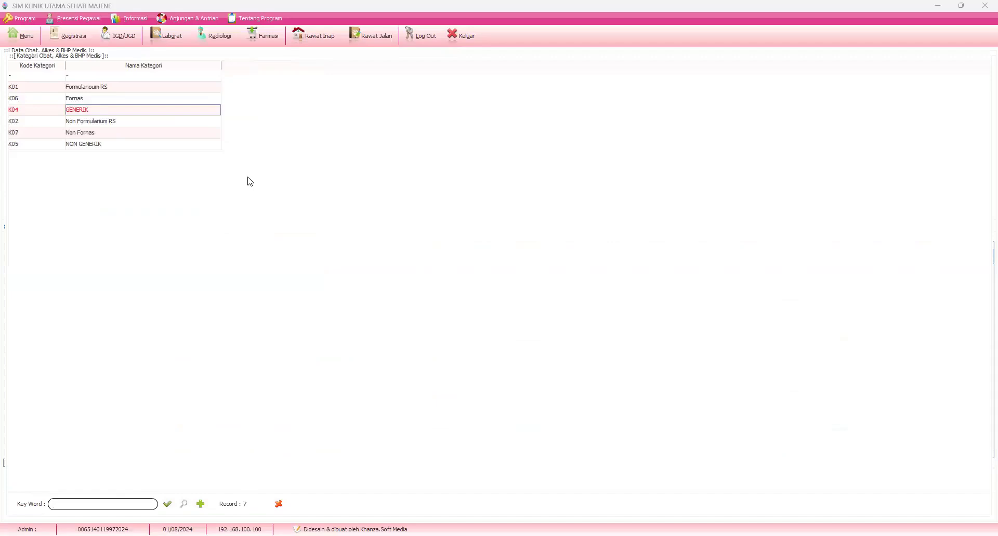
{"action": "key", "text": "space"}
{"action": "key", "text": "Return"}
{"action": "key", "text": "Up"}
{"action": "key", "text": "space"}
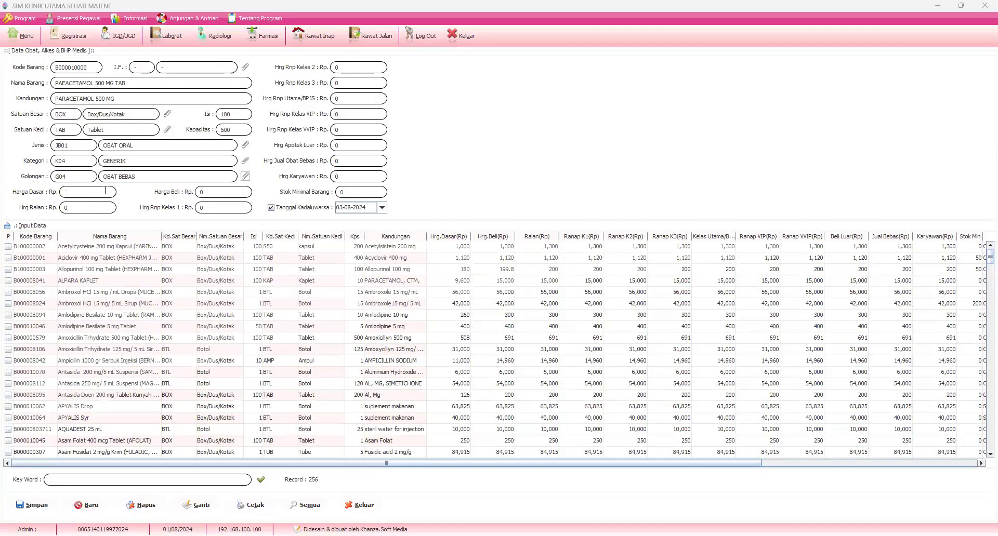
- Set the item's base price and purchase price to 200 and fill all its selling prices from them
{"action": "left_click", "coordinate": [105, 192]}
{"action": "type", "text": "200"}
{"action": "left_click", "coordinate": [224, 194]}
{"action": "key", "text": "Return"}
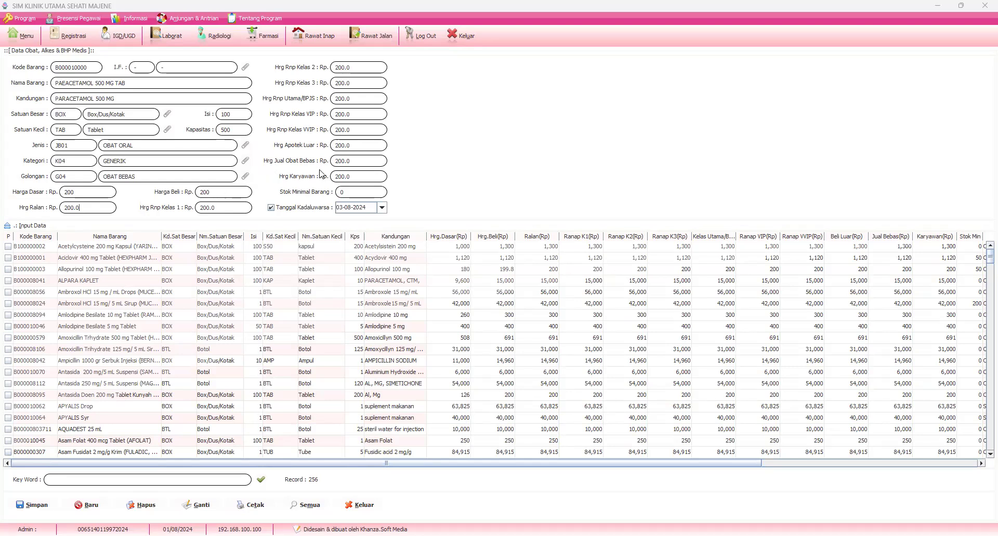
- Set the minimum stock to 500 and the expiry date to 03-08-2025, and try to save the item
{"action": "left_click", "coordinate": [358, 192]}
{"action": "key", "text": "BackSpace"}
{"action": "type", "text": "500"}
{"action": "key", "text": "BackSpace"}
{"action": "type", "text": "5"}
{"action": "left_click", "coordinate": [34, 504]}
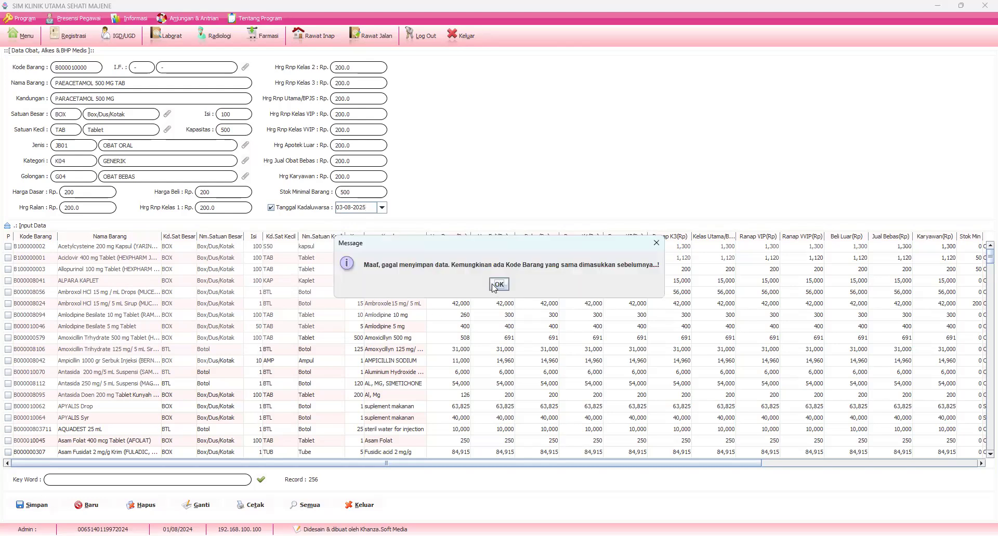
{"action": "left_click", "coordinate": [498, 285]}
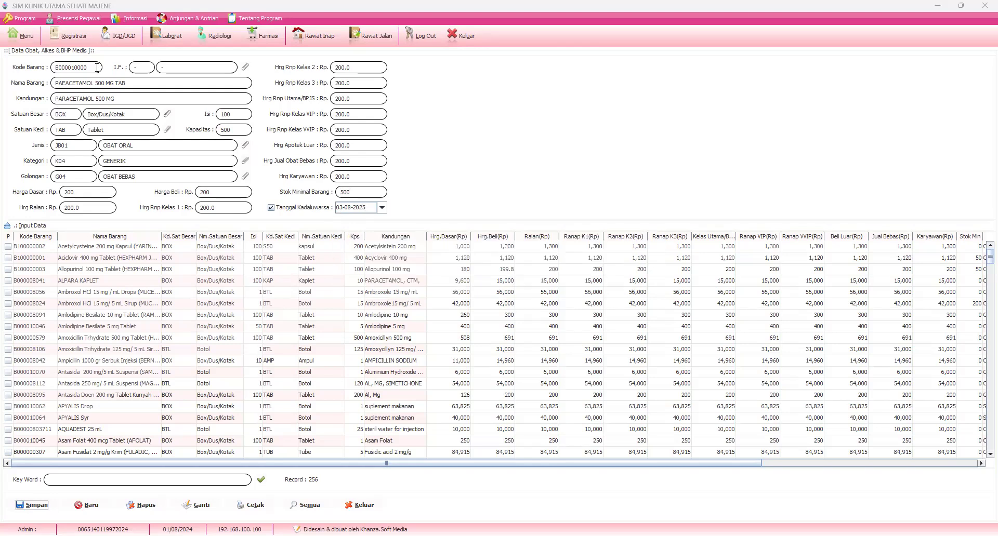
- Change the item code to end in 111, save the item, and list all items
{"action": "left_click", "coordinate": [97, 67]}
{"action": "key", "text": "BackSpace"}
{"action": "key", "text": "BackSpace"}
{"action": "key", "text": "BackSpace"}
{"action": "key", "text": "BackSpace"}
{"action": "type", "text": "111"}
{"action": "left_click", "coordinate": [30, 502]}
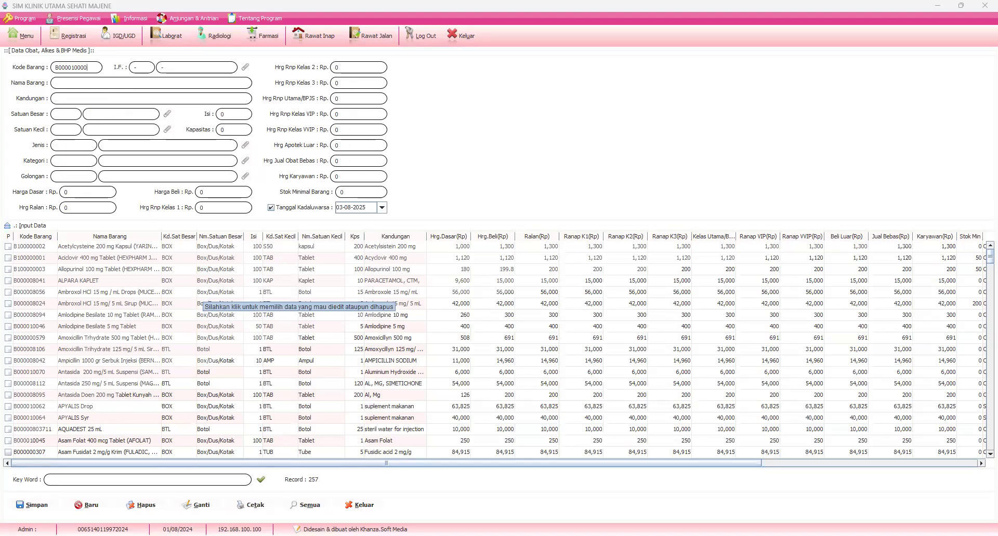
{"action": "left_click", "coordinate": [306, 510]}
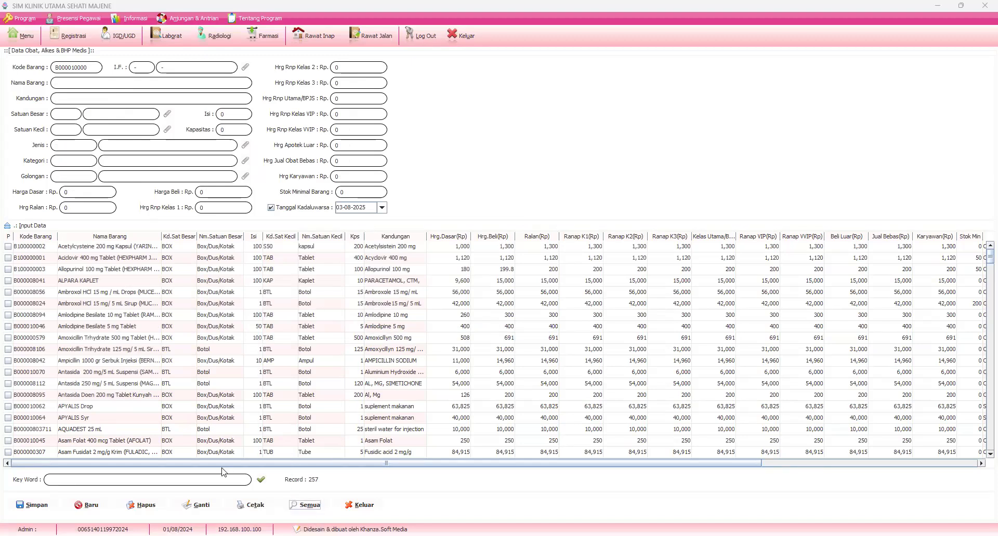
- Find the PAEACETAMOL 500 MG TAB item with keyword PARA, set its Isi to 50, save the change, and list all items
{"action": "left_click", "coordinate": [149, 485]}
{"action": "type", "text": "PARA"}
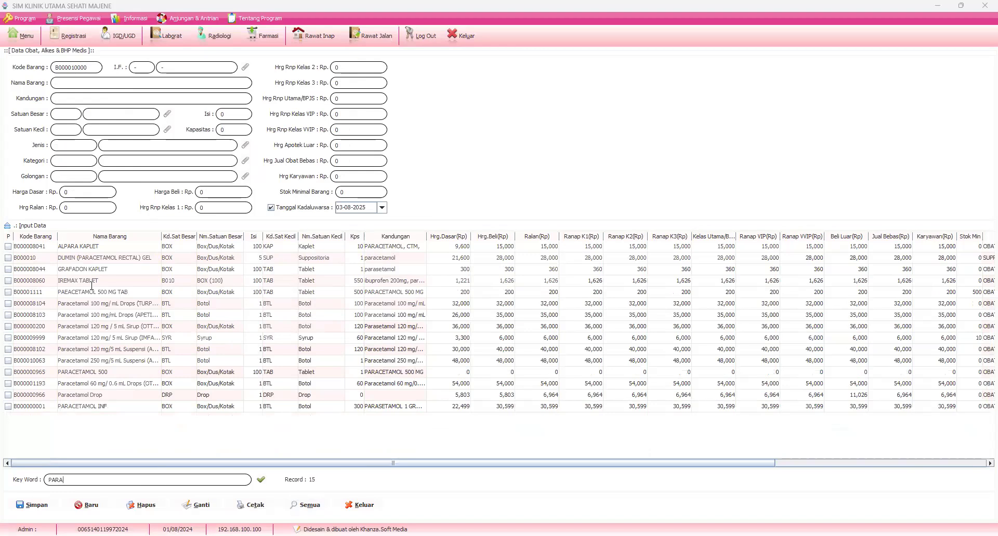
{"action": "left_click", "coordinate": [78, 292]}
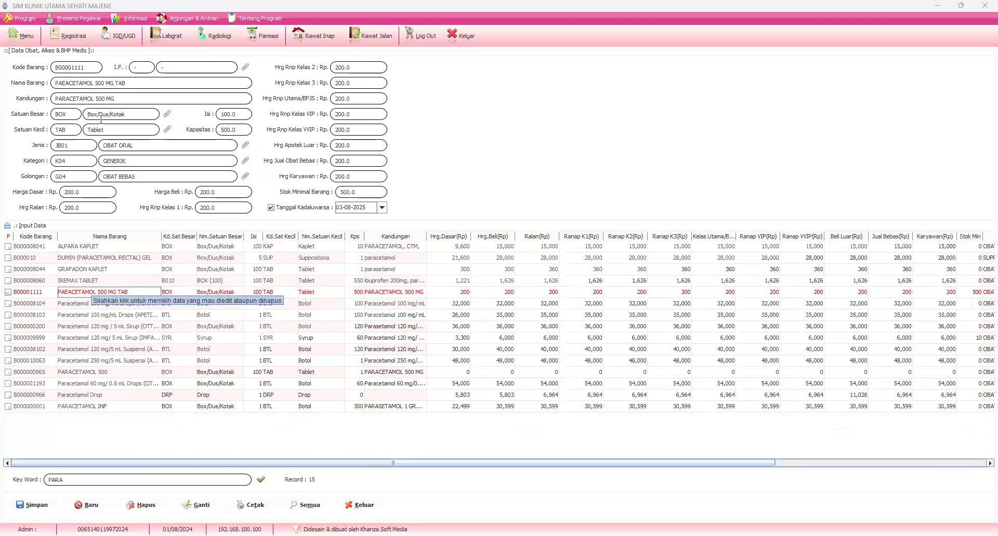
{"action": "left_click", "coordinate": [226, 117]}
{"action": "key", "text": "BackSpace"}
{"action": "key", "text": "alt+g"}
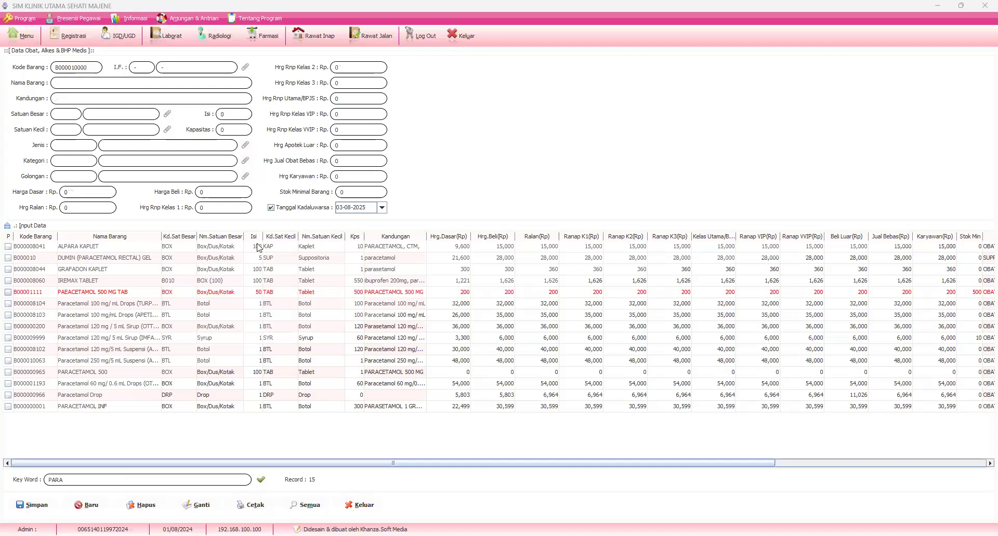
{"action": "key", "text": "alt+m"}
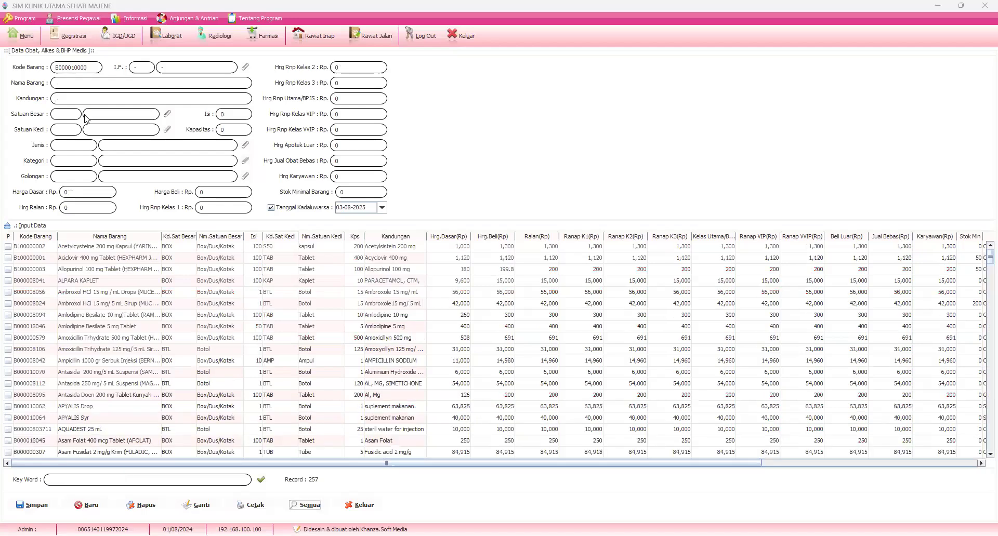
- Search the item list for PAEAC and return to the main menu
{"action": "type", "text": "PAEAC"}
{"action": "key", "text": "Up"}
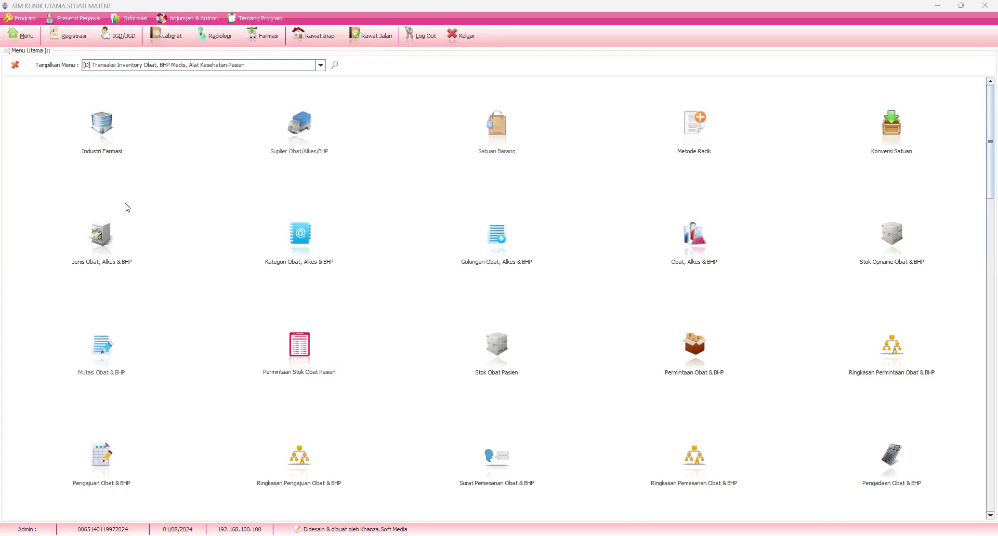
{"action": "key", "text": "Escape"}
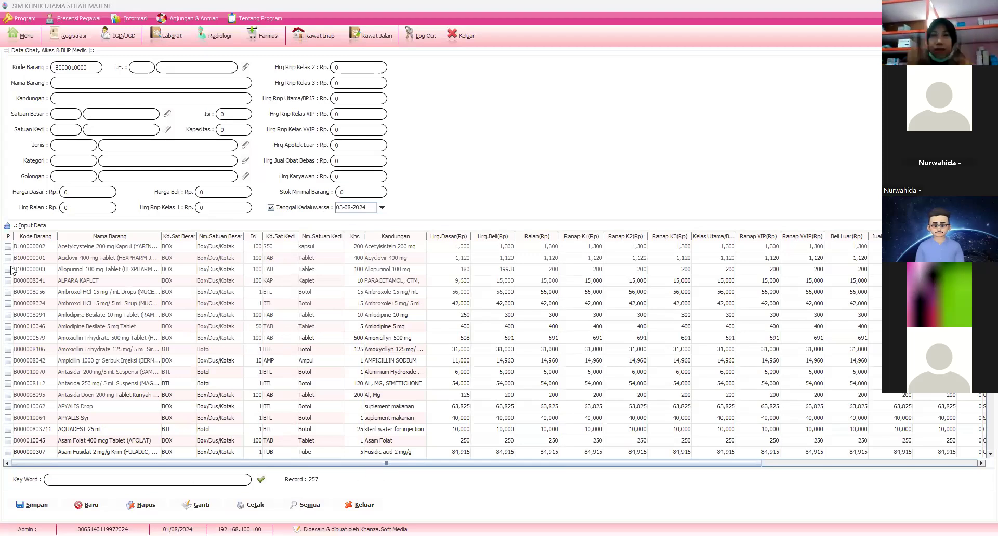
- Open the Stok Opname Obat & BHP form and set its location to GUDANG
{"action": "left_click", "coordinate": [24, 37]}
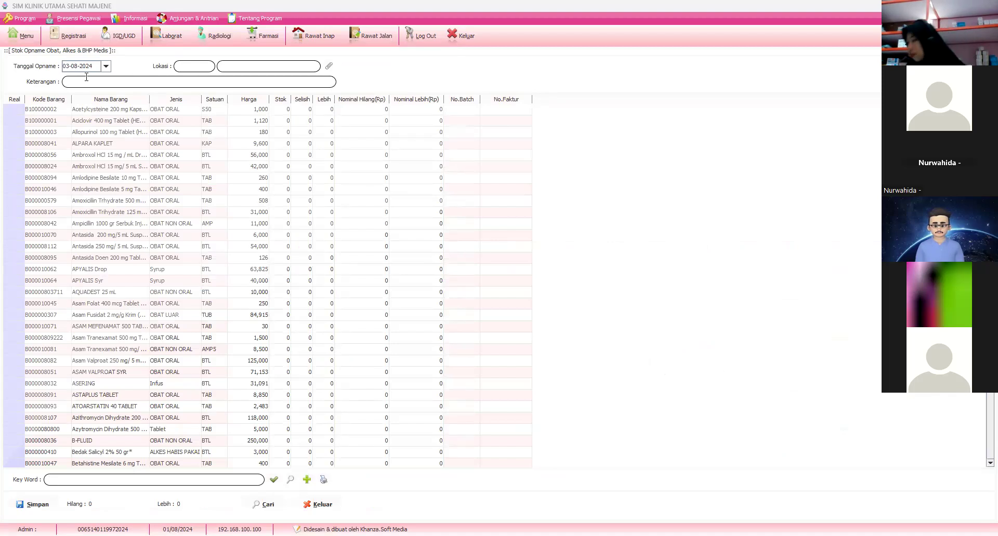
{"action": "left_click", "coordinate": [327, 66]}
{"action": "left_click", "coordinate": [164, 102]}
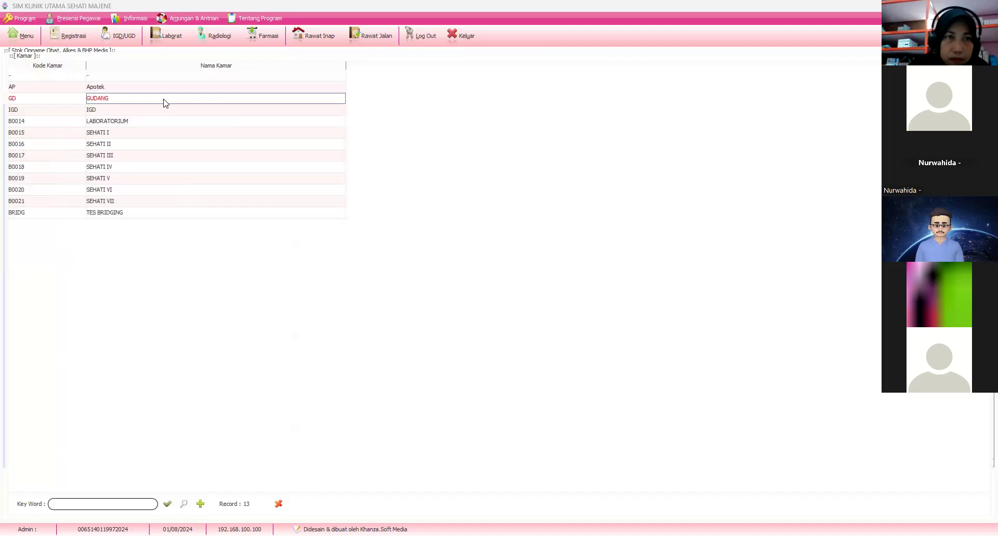
{"action": "double_click", "coordinate": [165, 102]}
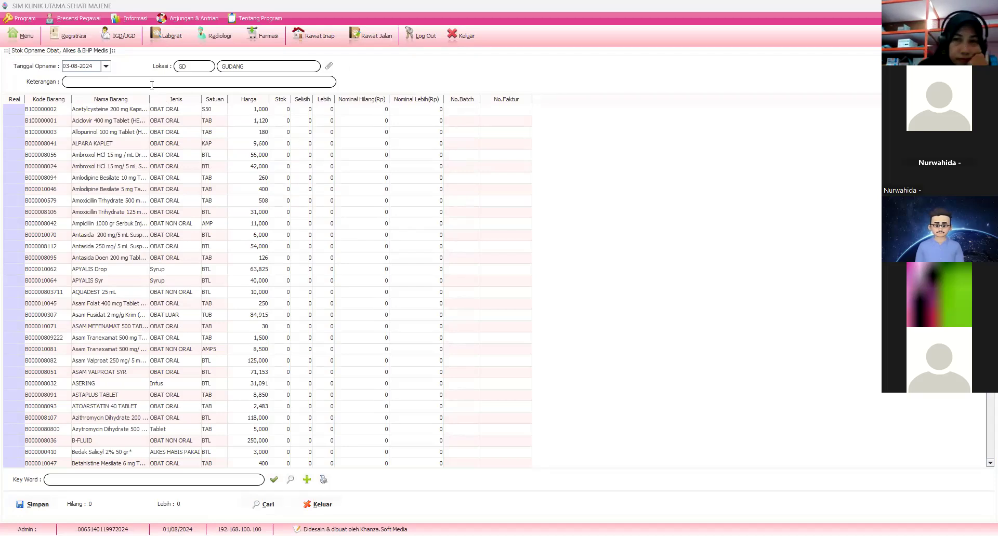
- Enter SO Awal as the stock opname's description
{"action": "type", "text": "so"}
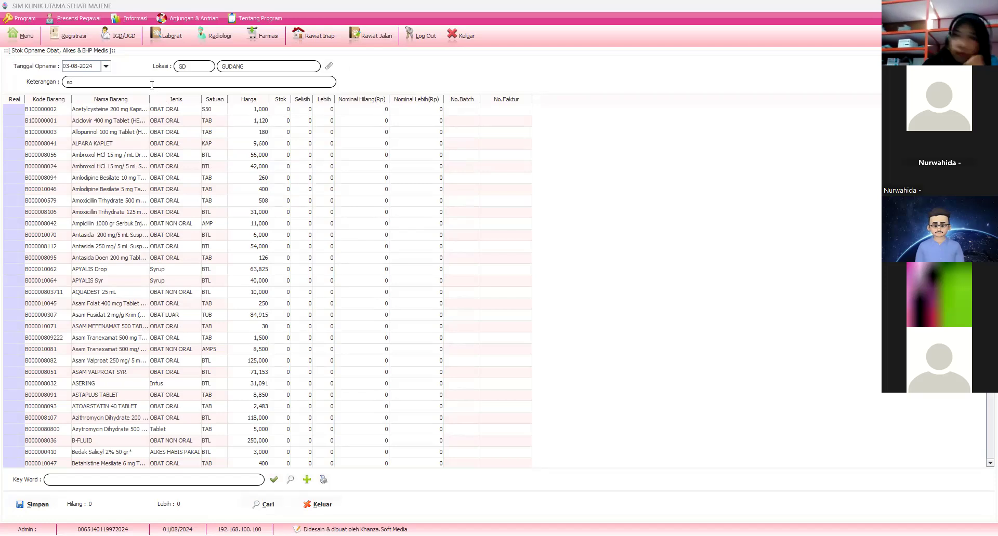
{"action": "key", "text": "BackSpace"}
{"action": "key", "text": "BackSpace"}
{"action": "type", "text": "SO "}
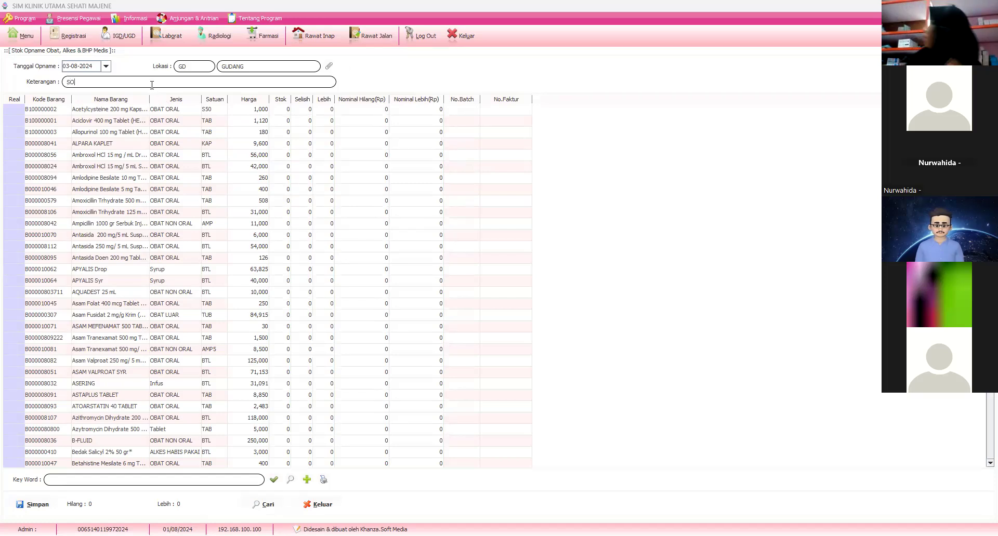
{"action": "type", "text": "Aw"}
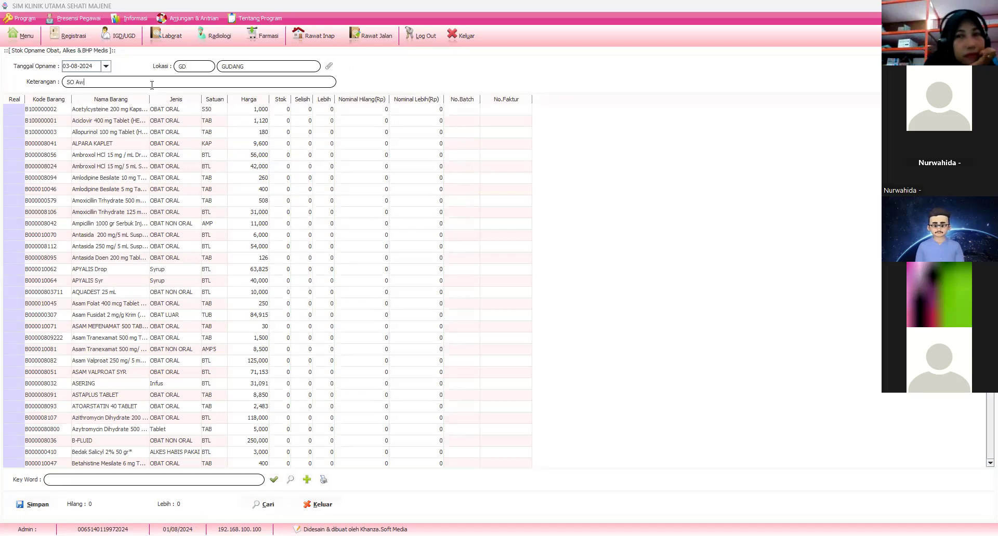
{"action": "type", "text": "al"}
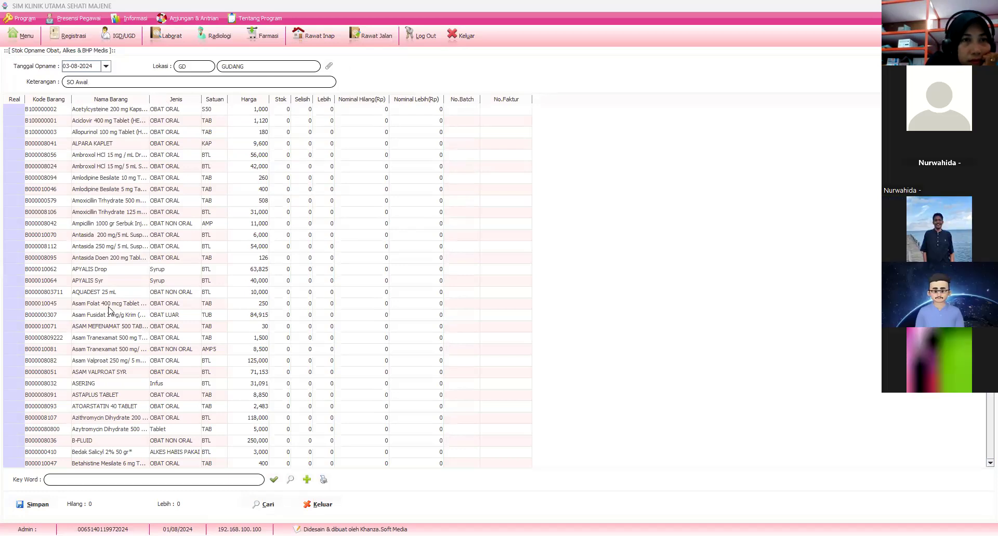
- Find the item with keyword paea, set its real stock to 800, and save the stock opname
{"action": "left_click", "coordinate": [93, 480]}
{"action": "type", "text": "paea"}
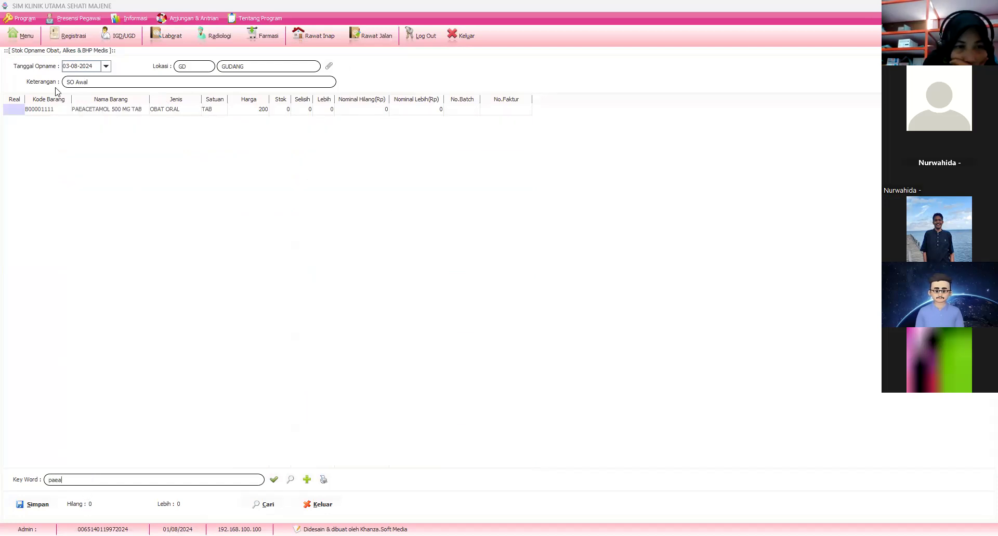
{"action": "double_click", "coordinate": [15, 111]}
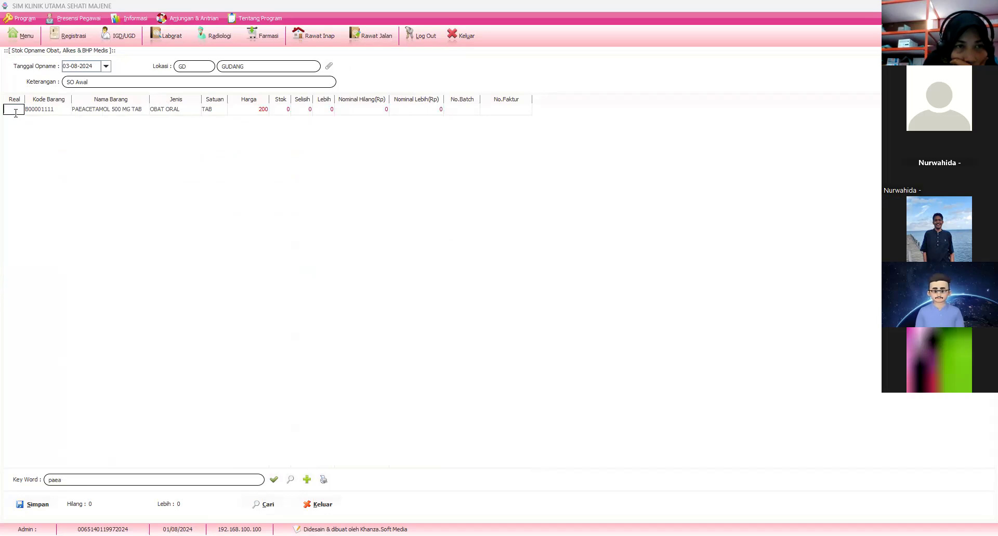
{"action": "type", "text": "800"}
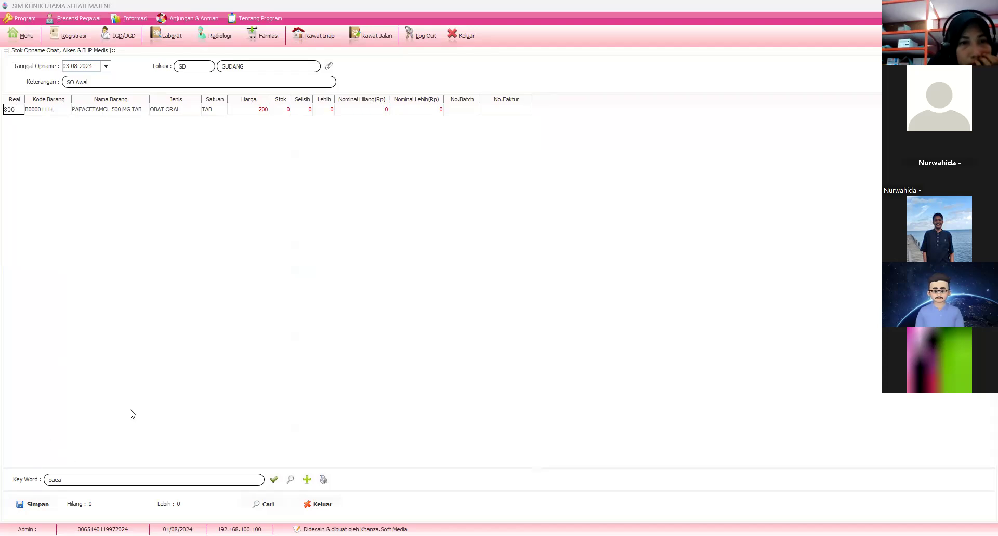
{"action": "key", "text": "Return"}
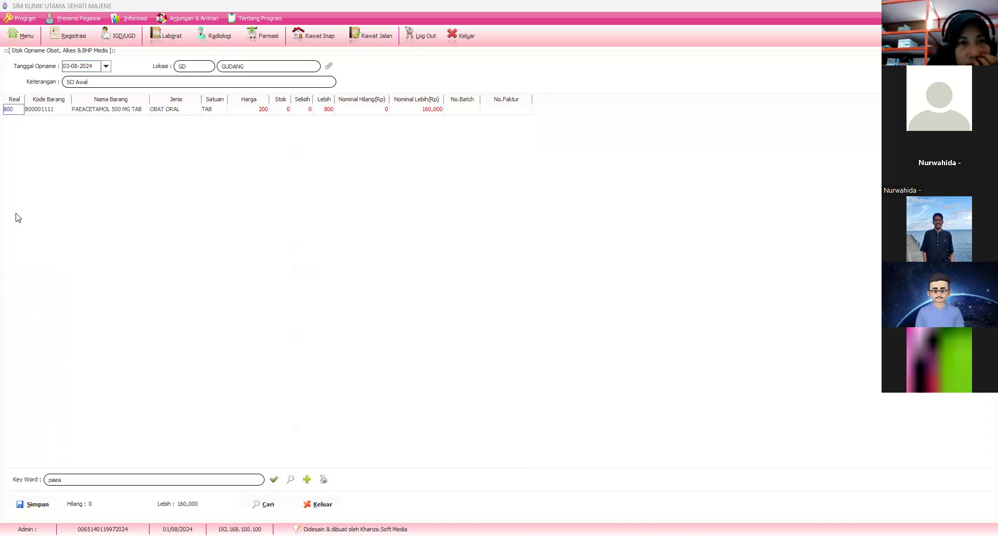
{"action": "left_click", "coordinate": [35, 505]}
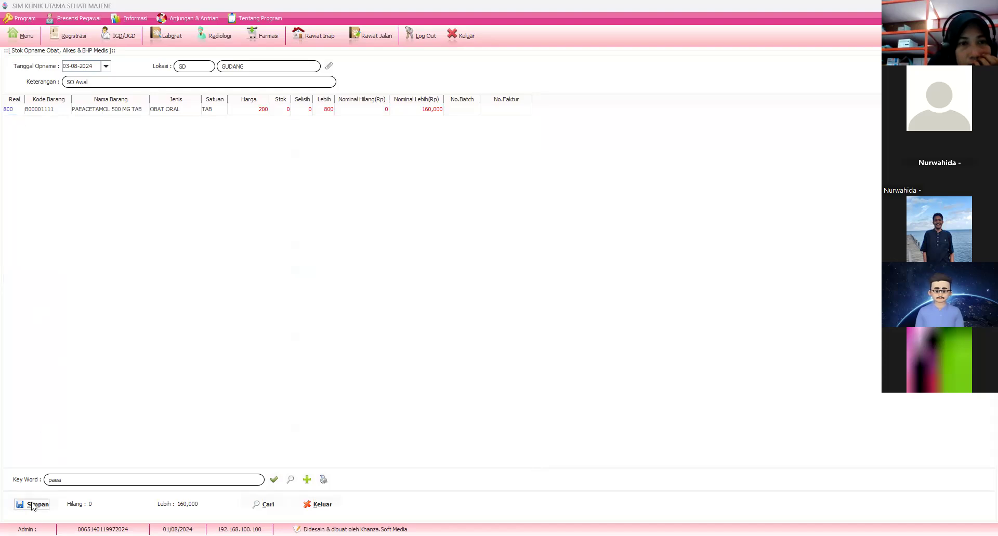
{"action": "left_click", "coordinate": [484, 301]}
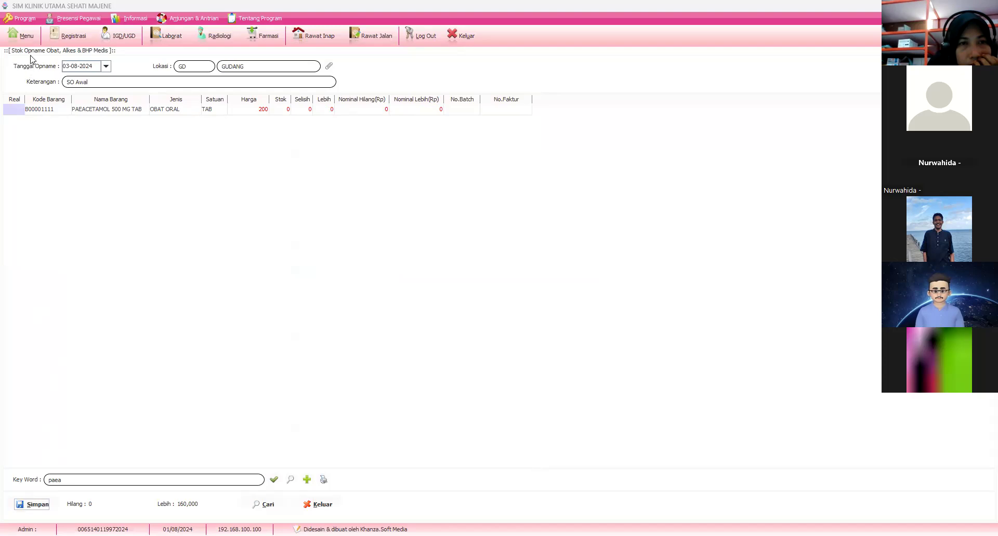
- Find the item in the Obat, Alkes & BHP data with keyword paeac, view its stock at GUDANG, and close the data form
{"action": "left_click", "coordinate": [30, 38]}
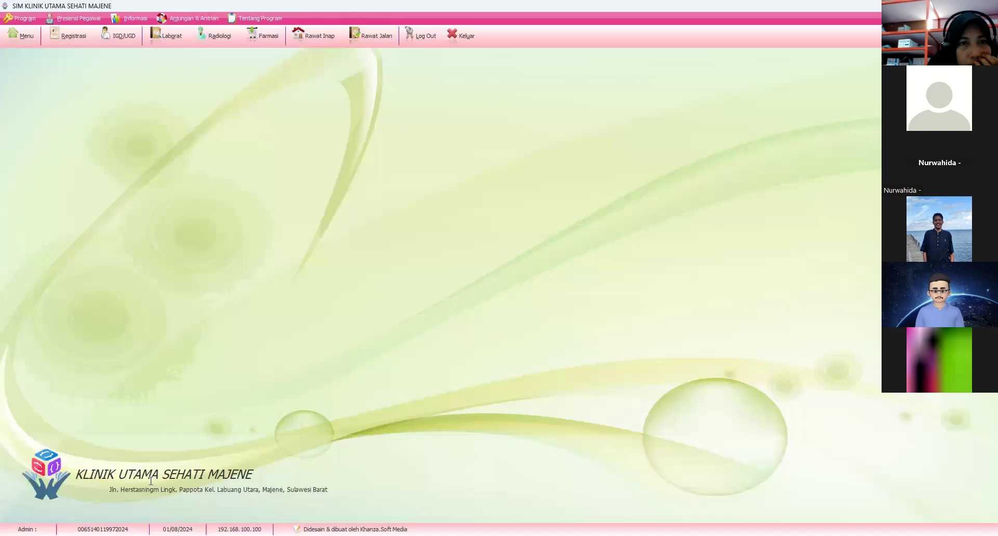
{"action": "type", "text": "paeac"}
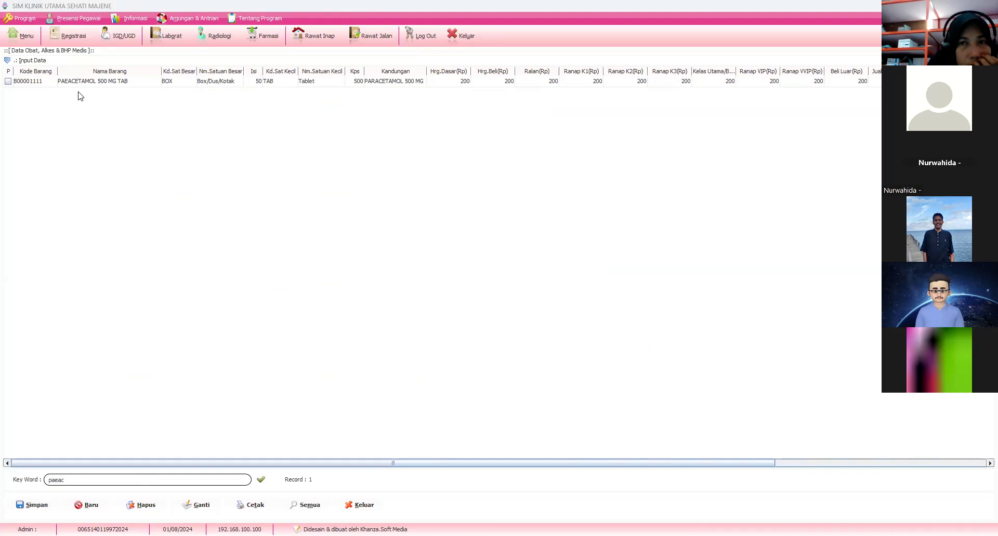
{"action": "left_click", "coordinate": [97, 82]}
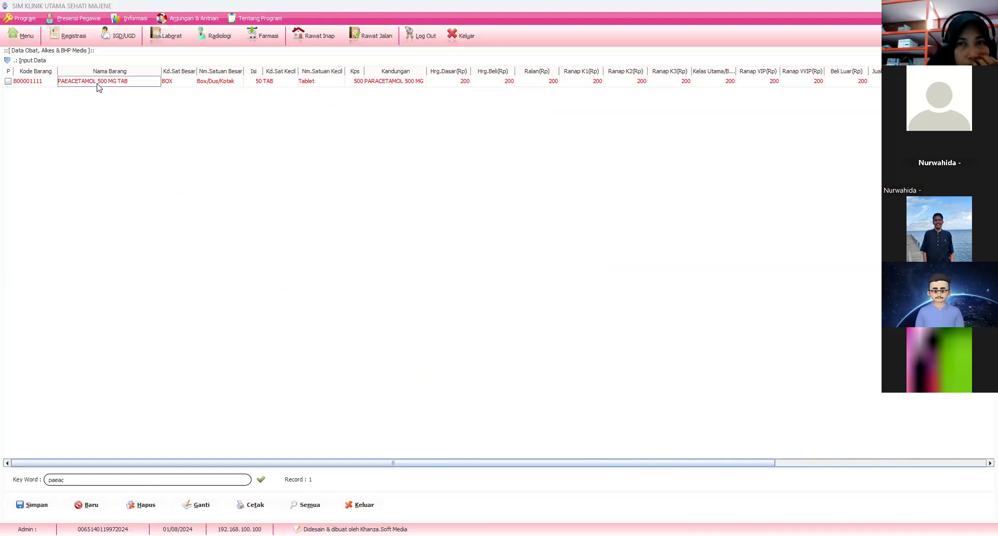
{"action": "right_click", "coordinate": [98, 86]}
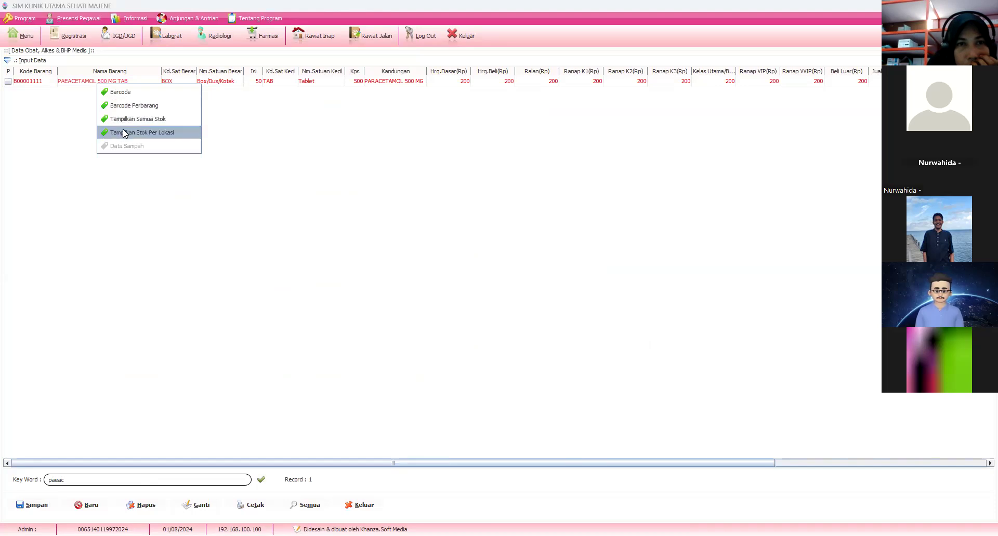
{"action": "left_click", "coordinate": [125, 134]}
{"action": "left_click", "coordinate": [112, 101]}
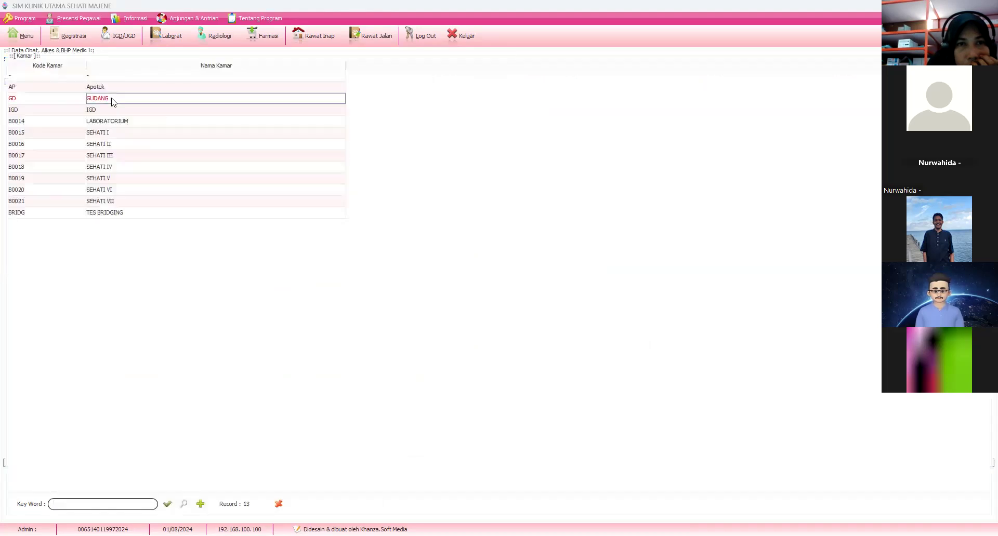
{"action": "double_click", "coordinate": [113, 100]}
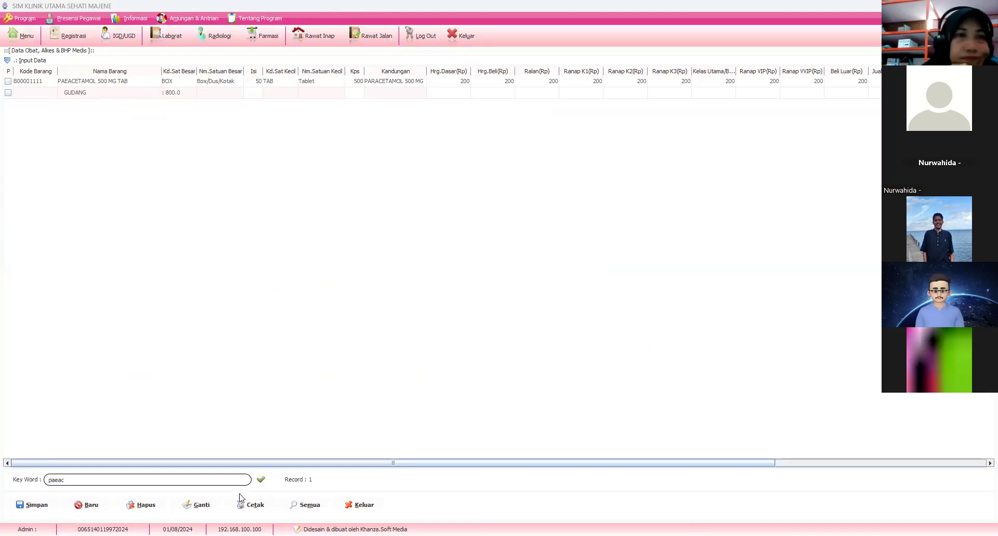
{"action": "left_click", "coordinate": [359, 505]}
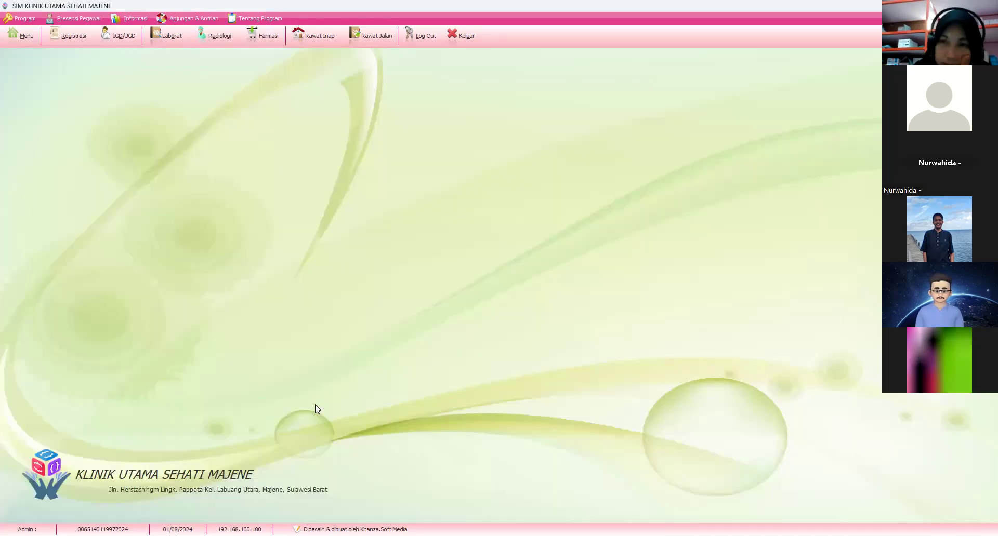
{"action": "left_click", "coordinate": [28, 37]}
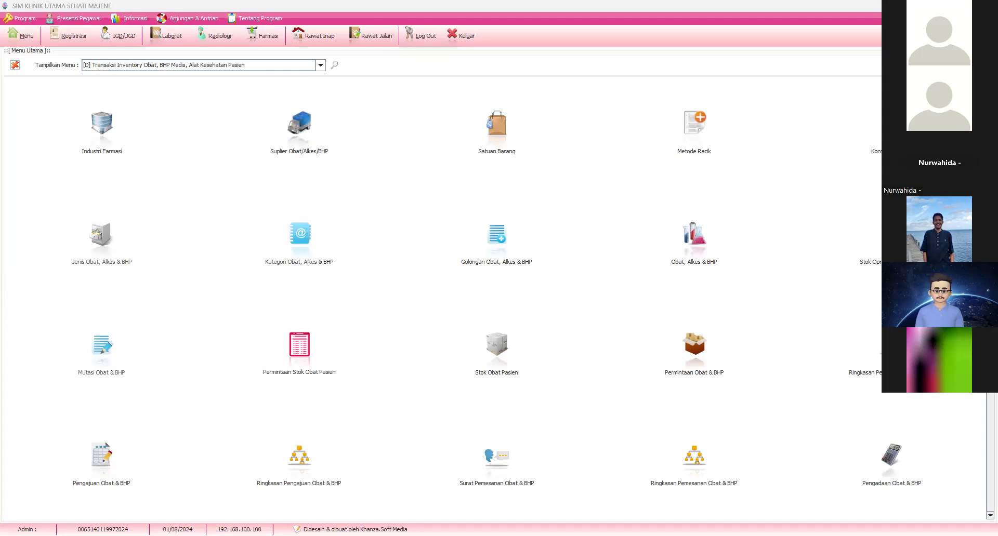
{"action": "left_click", "coordinate": [870, 245]}
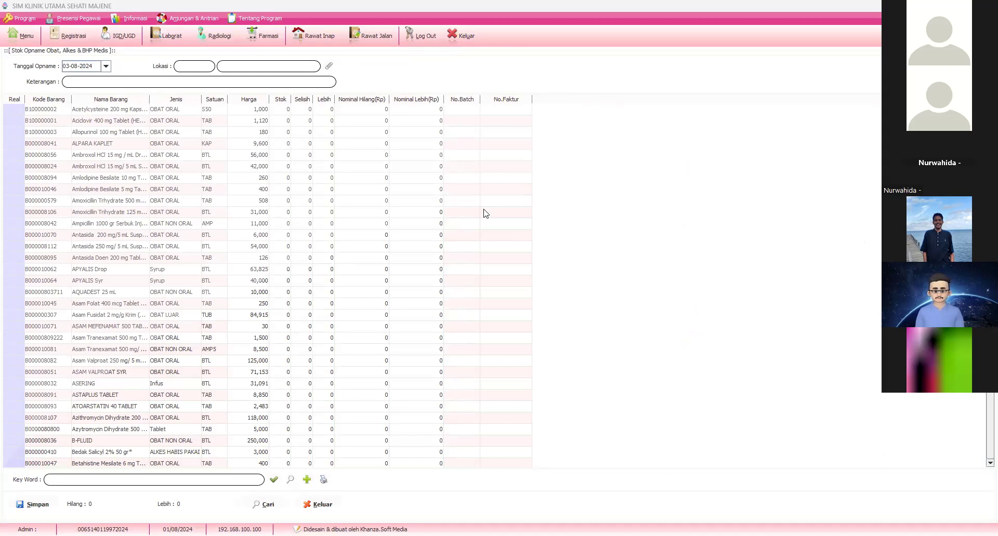
{"action": "left_click", "coordinate": [332, 67]}
{"action": "left_click", "coordinate": [236, 87]}
{"action": "double_click", "coordinate": [236, 87]}
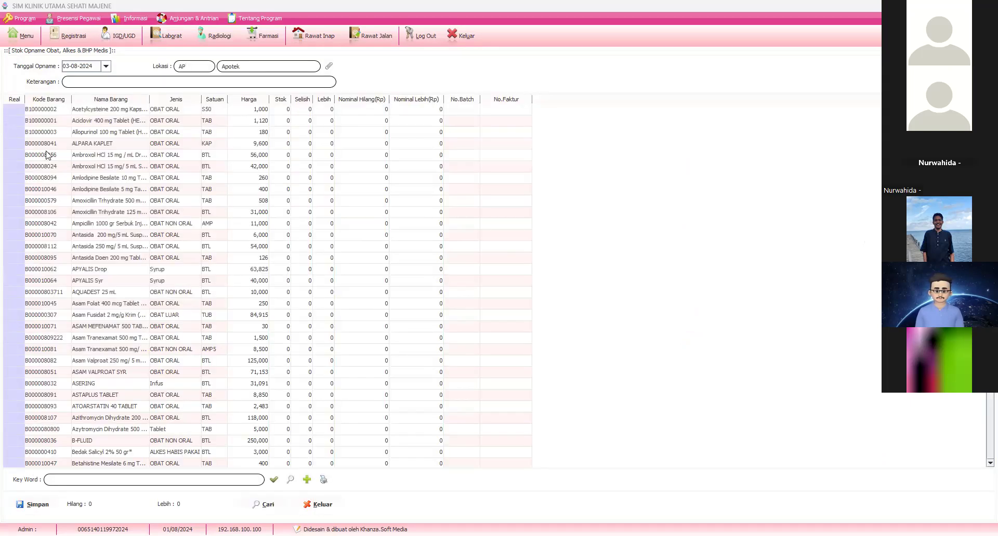
{"action": "left_click", "coordinate": [12, 37]}
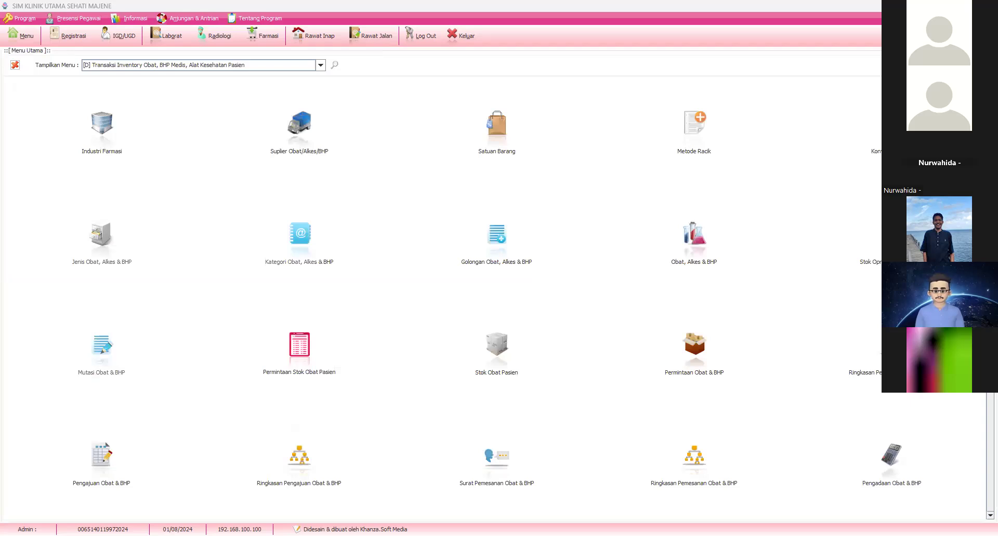
- Open the Mutasi Obat & BHP form and set GUDANG as the source location of the transfer
{"action": "scroll", "coordinate": [496, 297], "scroll_direction": "down", "scroll_amount": 3}
{"action": "scroll", "coordinate": [497, 297], "scroll_direction": "up", "scroll_amount": 3}
{"action": "left_click", "coordinate": [122, 359]}
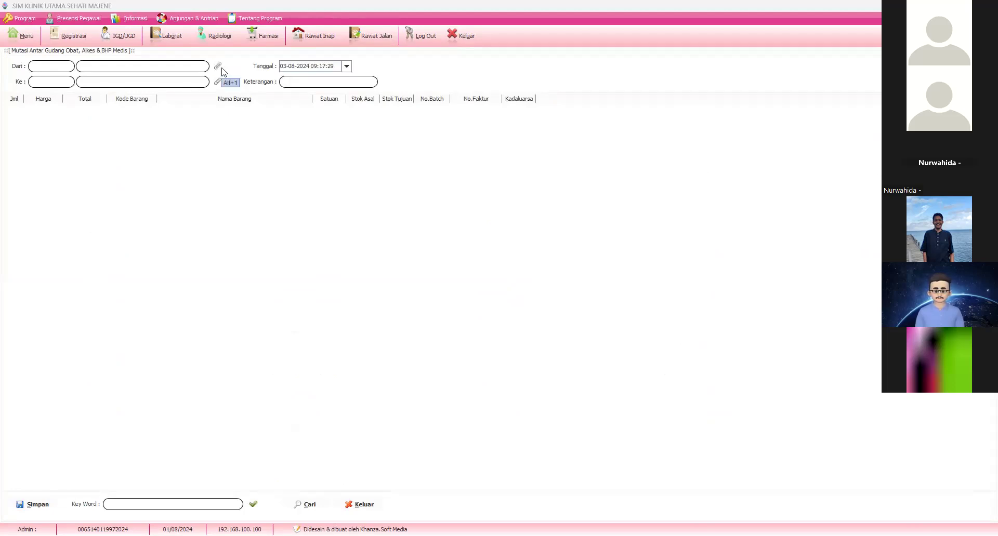
{"action": "left_click", "coordinate": [220, 67]}
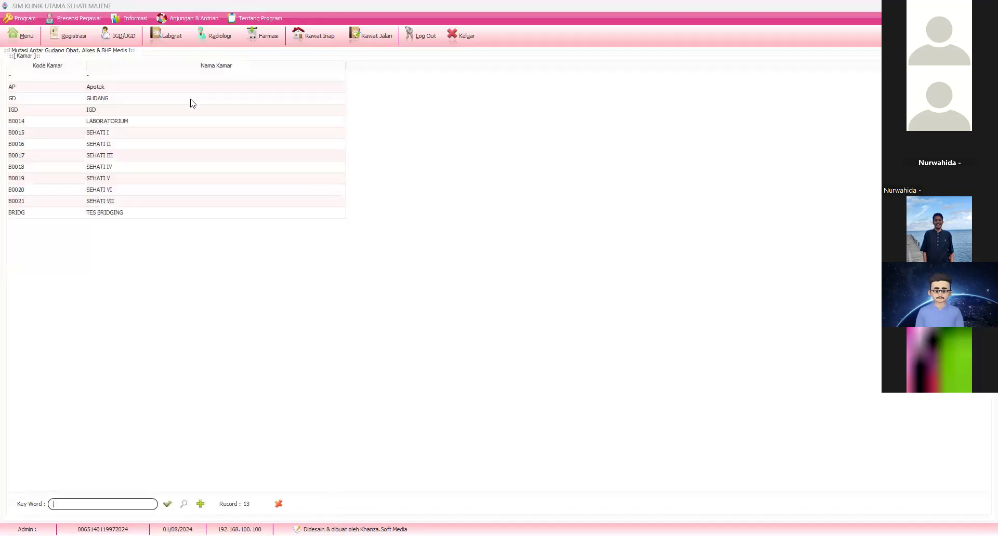
{"action": "left_click", "coordinate": [192, 103]}
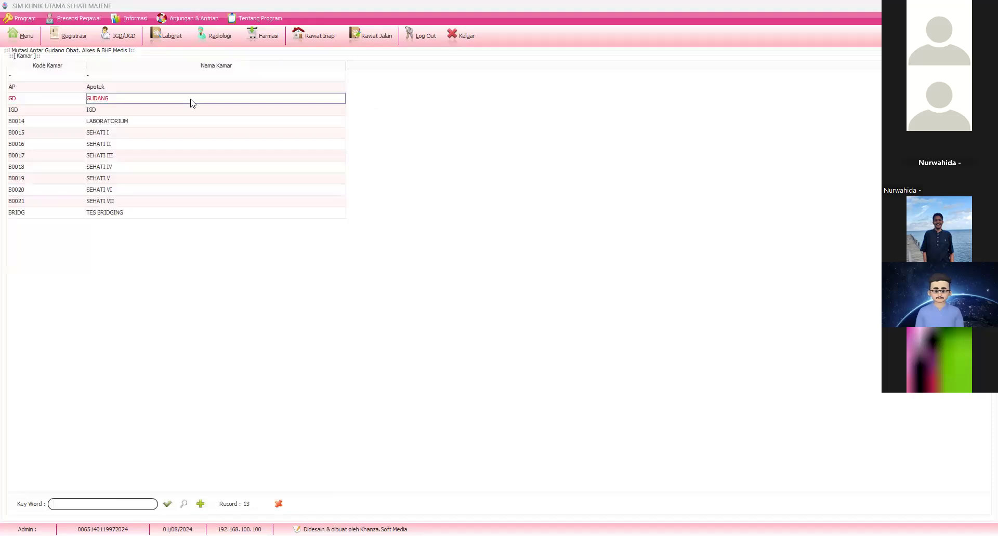
{"action": "double_click", "coordinate": [192, 103]}
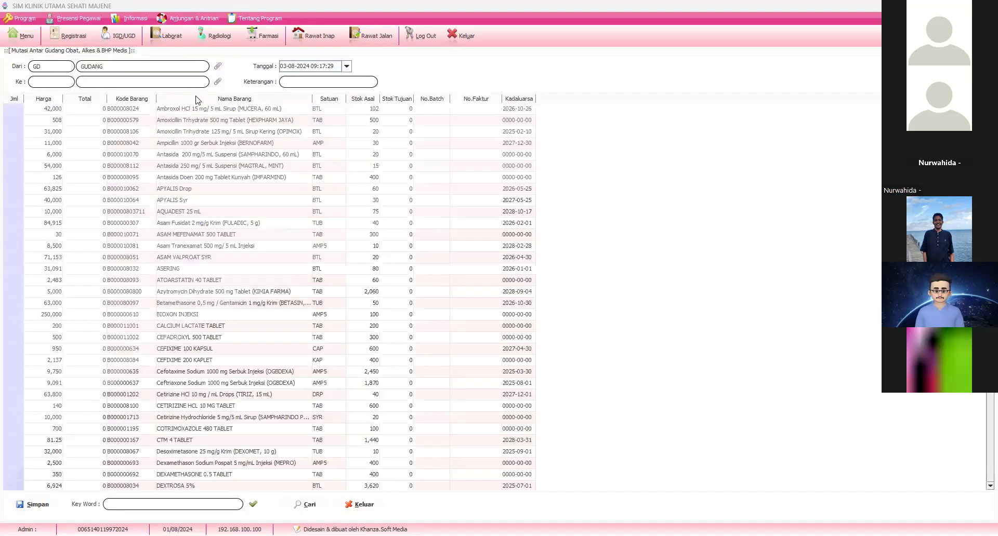
- Set the transfer's destination to Apotek and enter paea to find the item
{"action": "left_click", "coordinate": [219, 83]}
{"action": "left_click", "coordinate": [127, 89]}
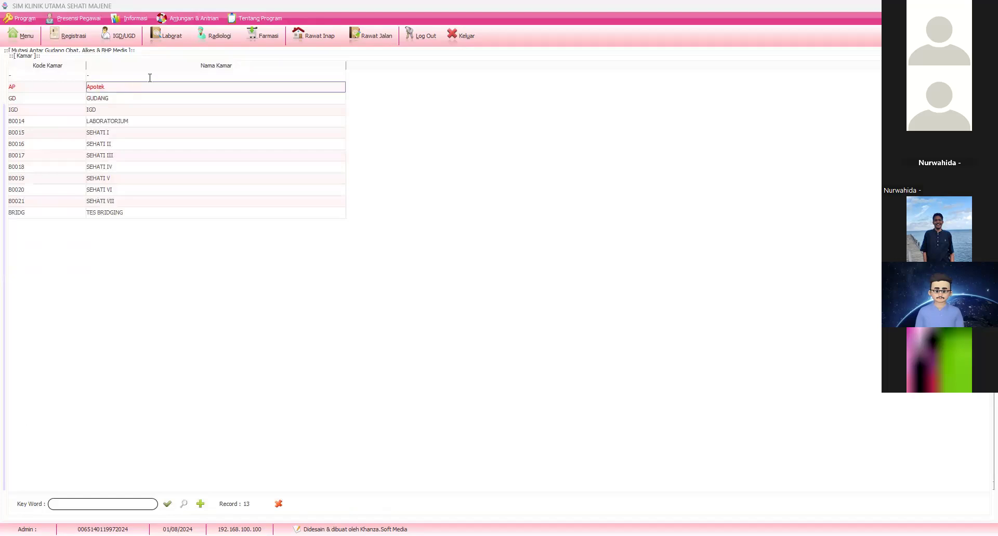
{"action": "key", "text": "Return"}
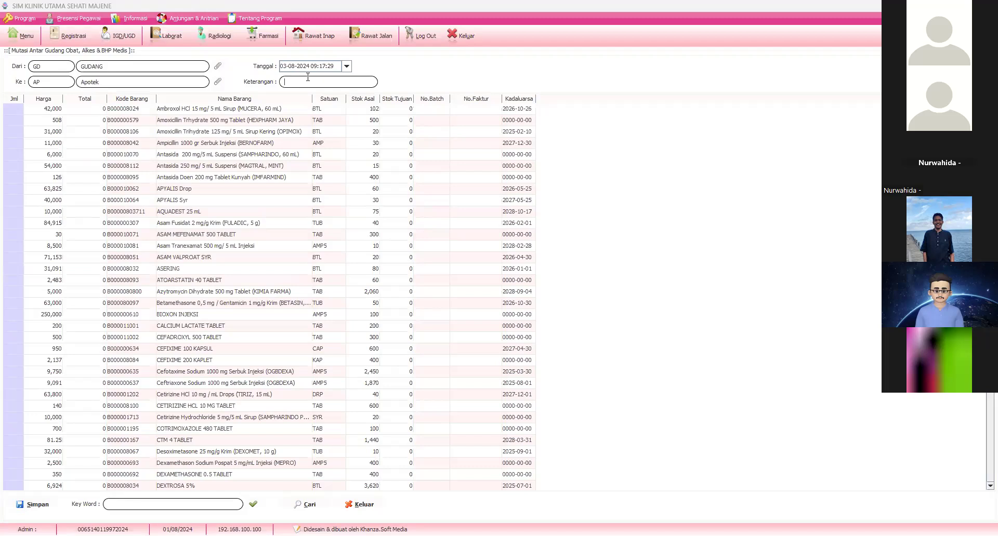
{"action": "type", "text": "paea"}
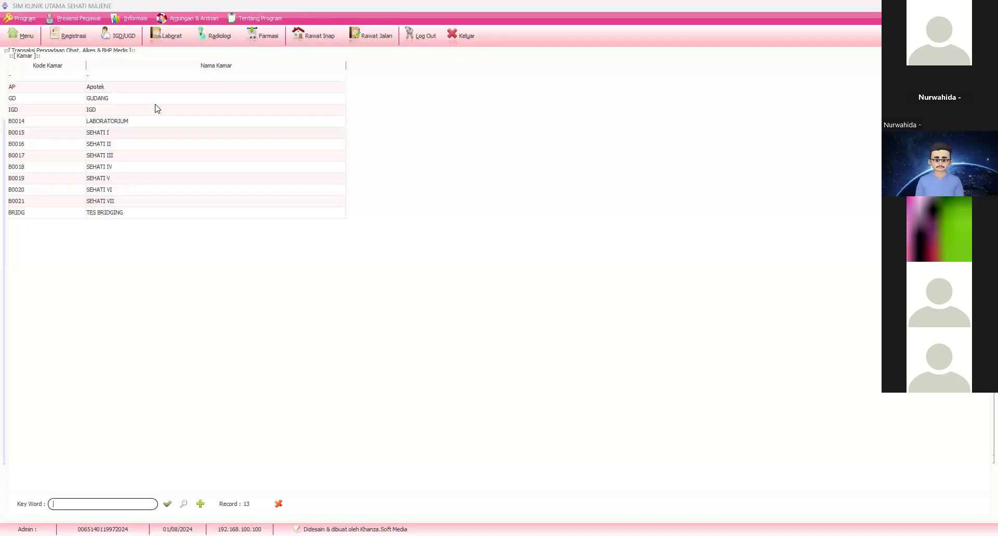
- Set the procurement's location to GUDANG and find the item with keyword paea
{"action": "left_click", "coordinate": [158, 103]}
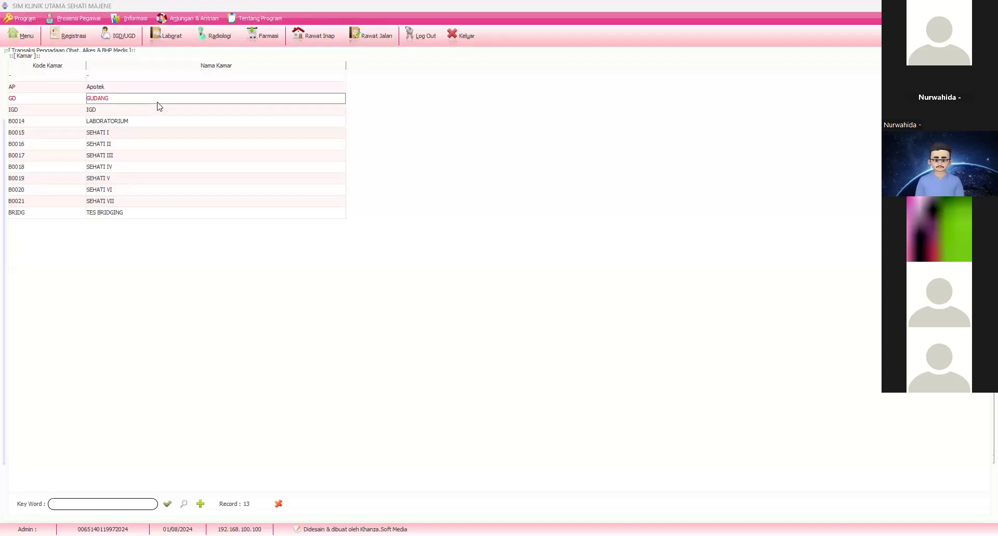
{"action": "double_click", "coordinate": [157, 102]}
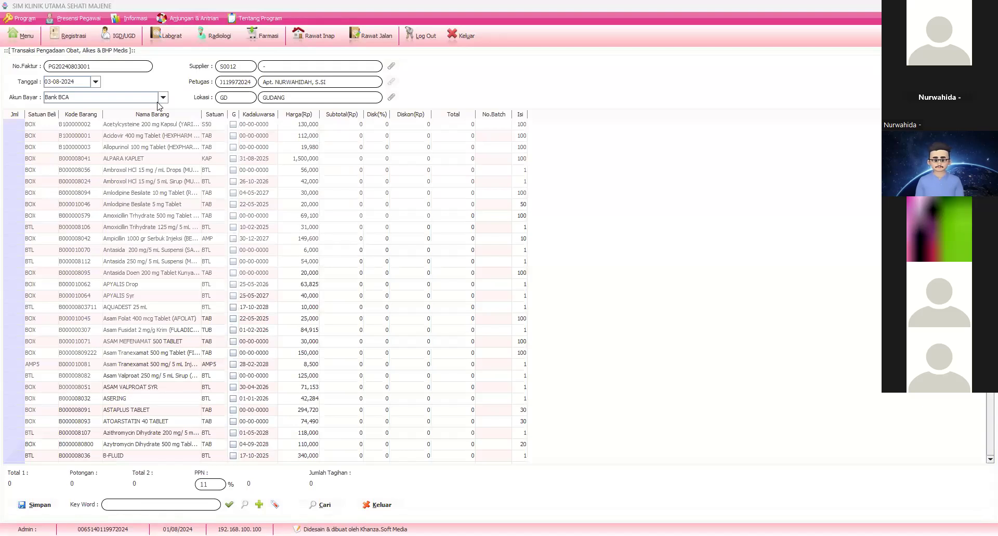
{"action": "left_click", "coordinate": [121, 505]}
{"action": "type", "text": "paea"}
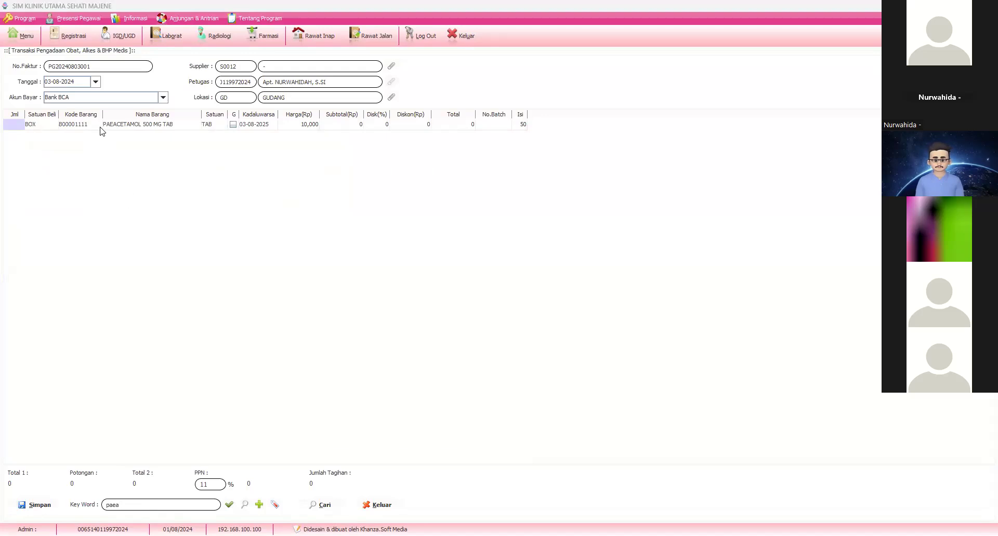
- Set the paracetamol item's purchase quantity to 100, save the procurement, and close the form
{"action": "double_click", "coordinate": [17, 125]}
{"action": "type", "text": "100"}
{"action": "key", "text": "Return"}
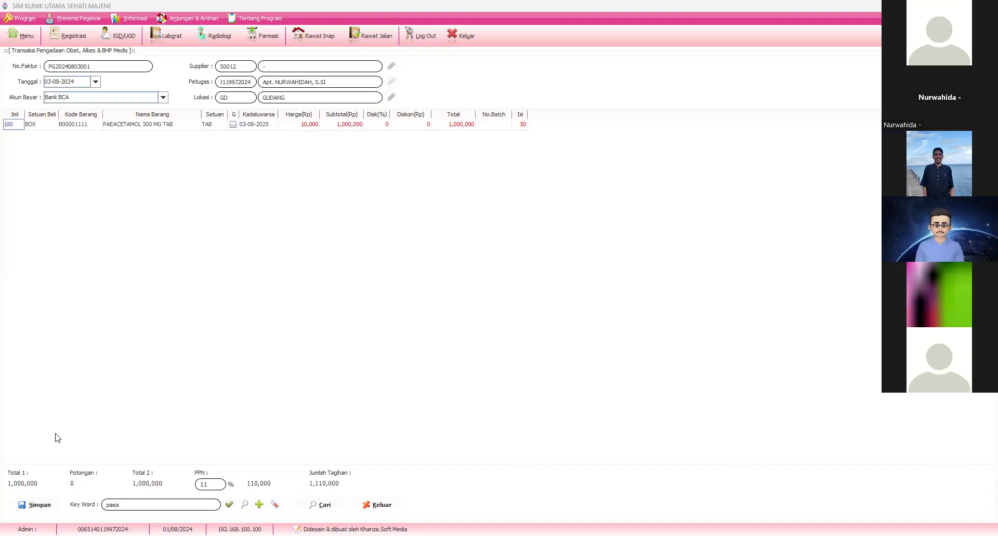
{"action": "left_click", "coordinate": [35, 509]}
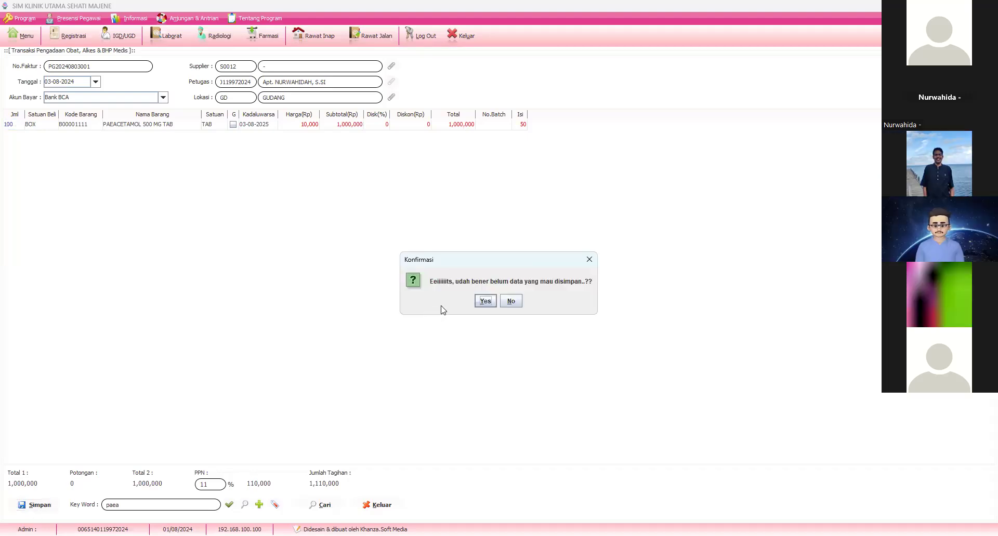
{"action": "left_click", "coordinate": [483, 302]}
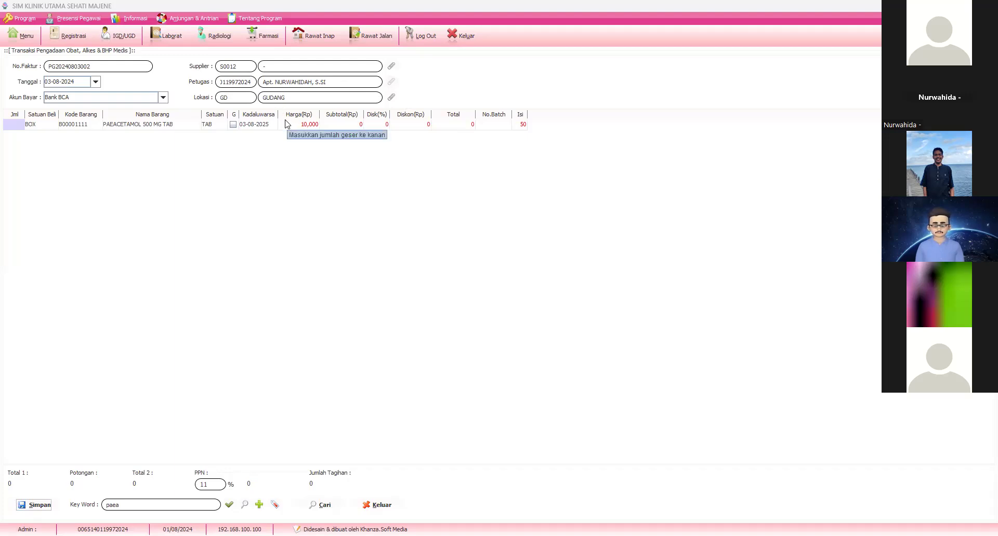
{"action": "left_click", "coordinate": [386, 505]}
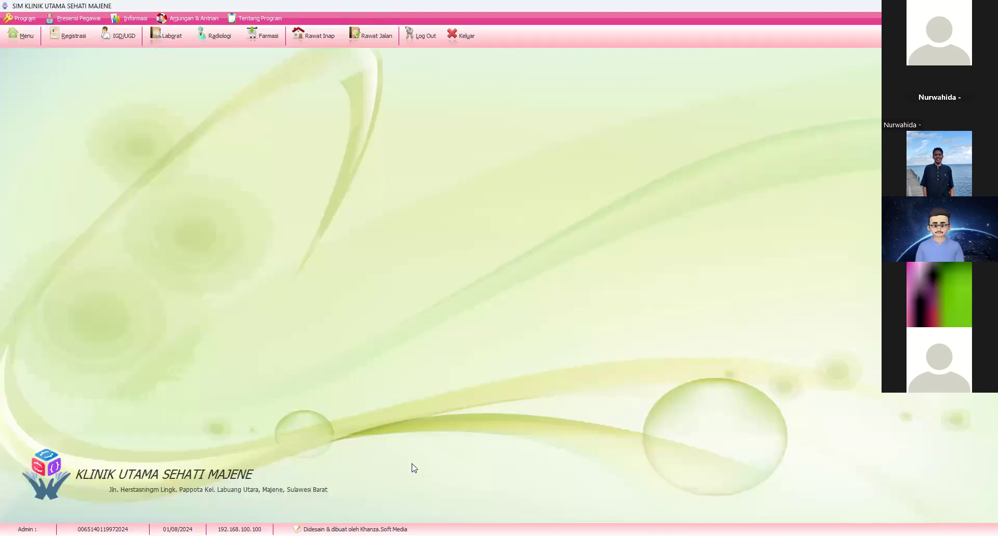
- View the Penerimaan Obat & BHP and Hibah Obat & BHP forms from the main menu, closing each one
{"action": "left_click", "coordinate": [19, 35]}
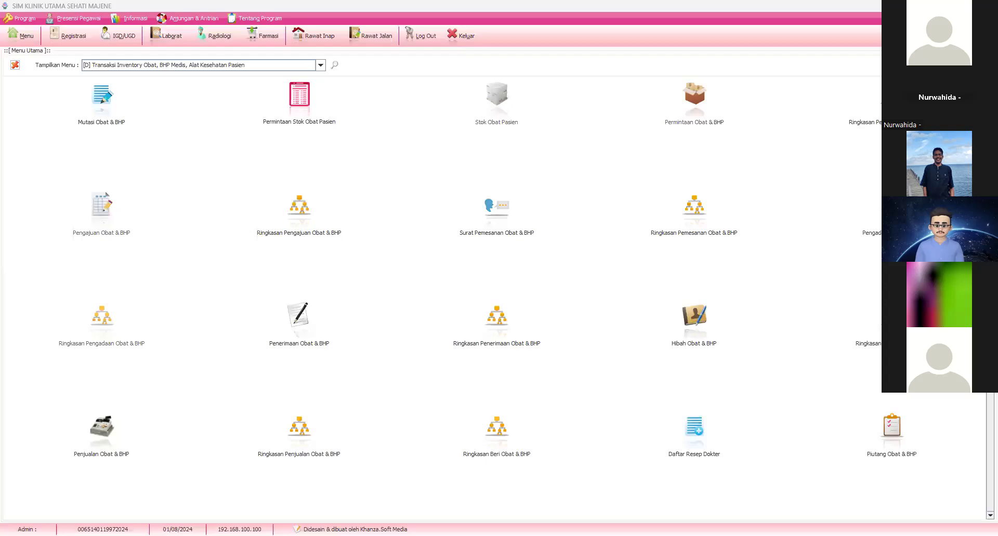
{"action": "left_click", "coordinate": [304, 330]}
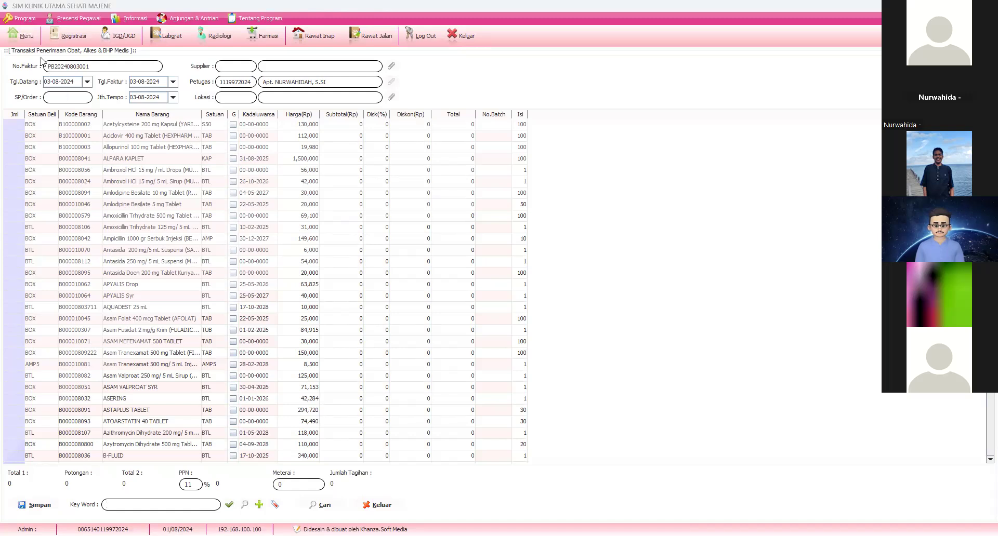
{"action": "key", "text": "alt+k"}
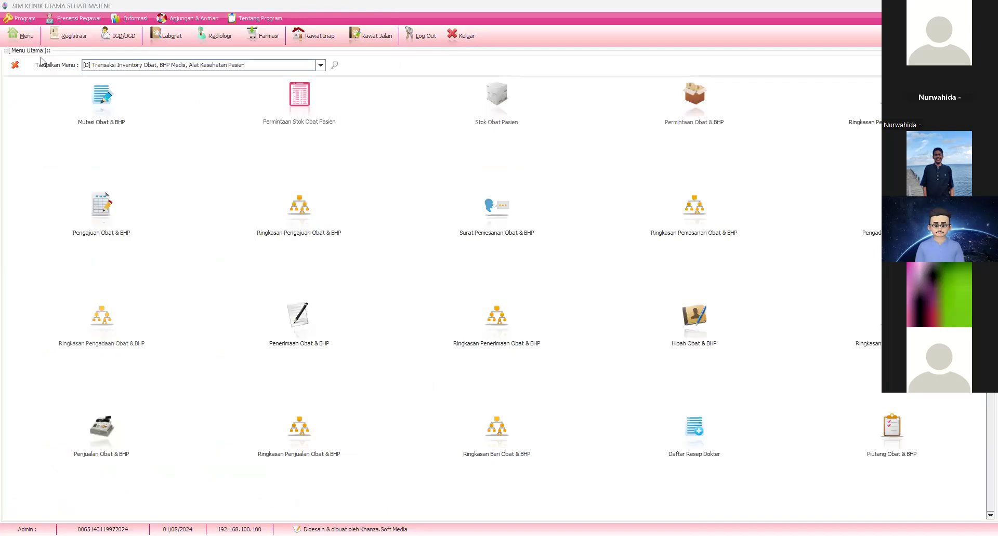
{"action": "key", "text": "Escape"}
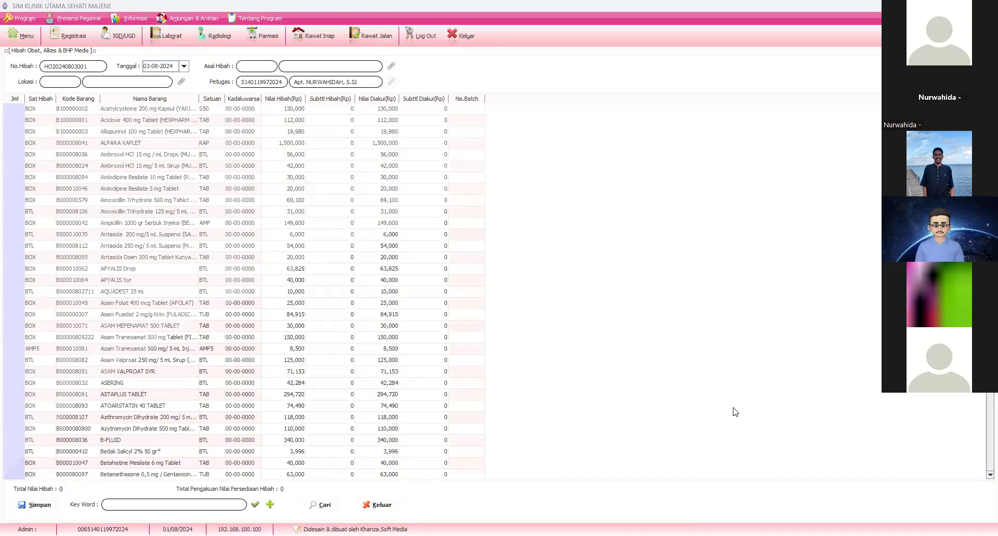
{"action": "key", "text": "alt+k"}
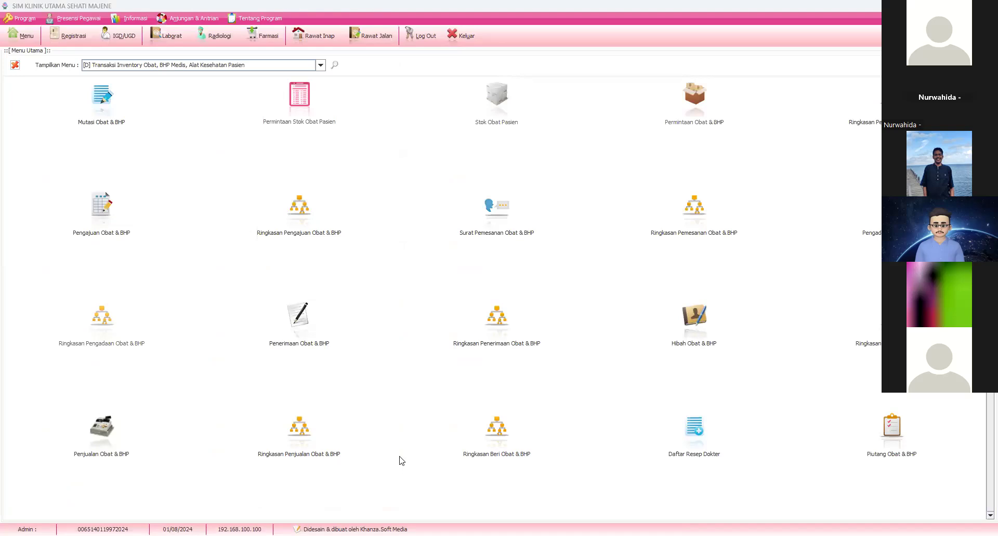
- Open the Piutang Obat & BHP form and look through its available sale types
{"action": "left_click", "coordinate": [31, 43]}
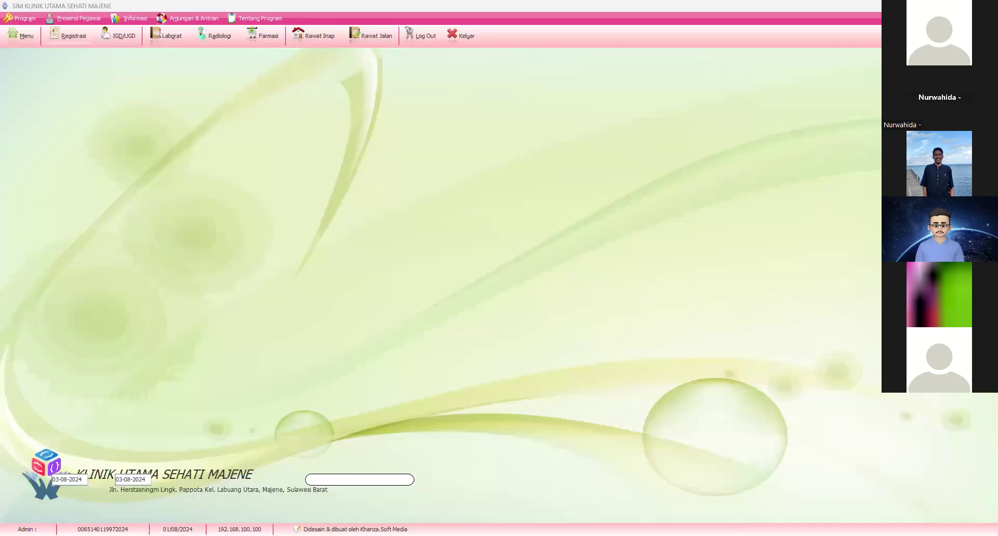
{"action": "scroll", "coordinate": [866, 132], "scroll_direction": "down", "scroll_amount": 4}
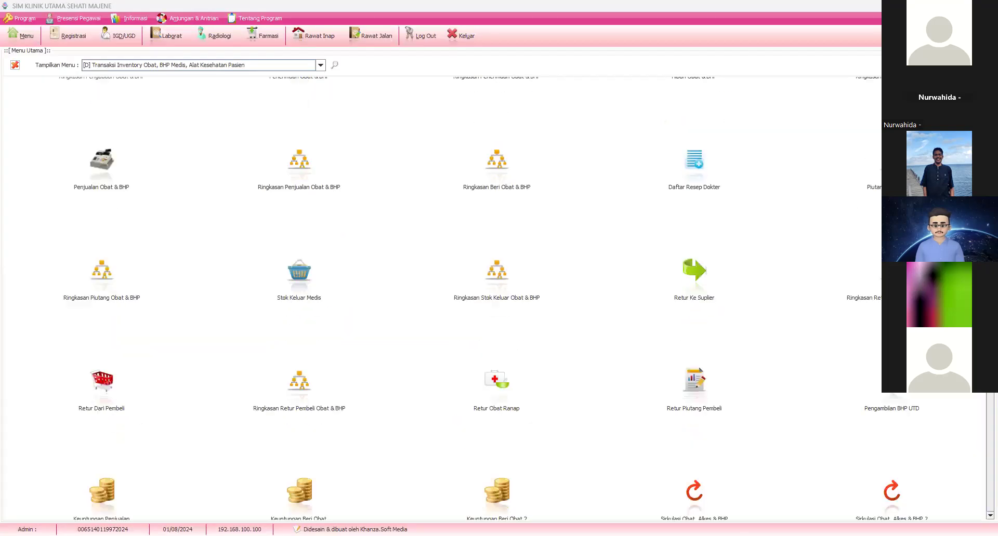
{"action": "scroll", "coordinate": [881, 132], "scroll_direction": "down", "scroll_amount": 1}
{"action": "left_click", "coordinate": [618, 287]}
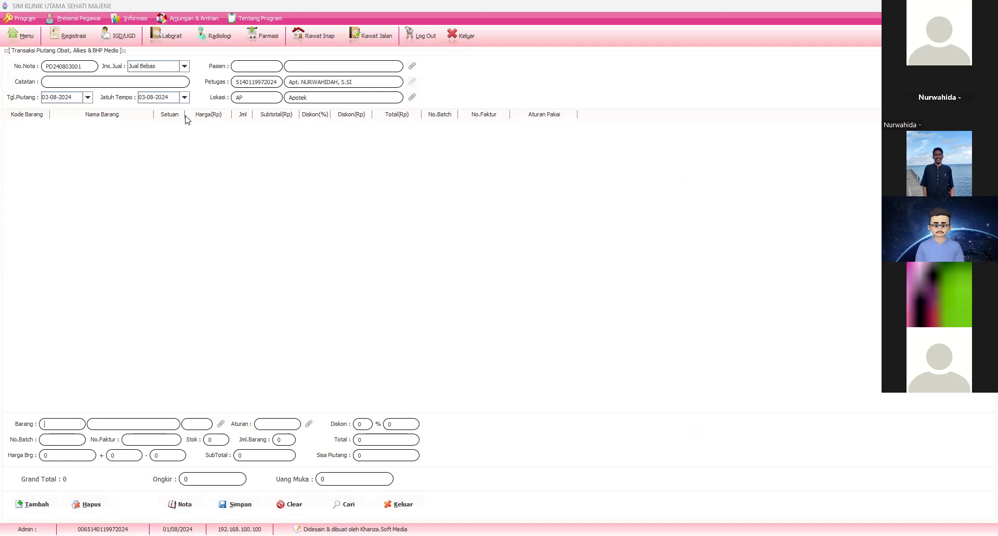
{"action": "left_click", "coordinate": [184, 66]}
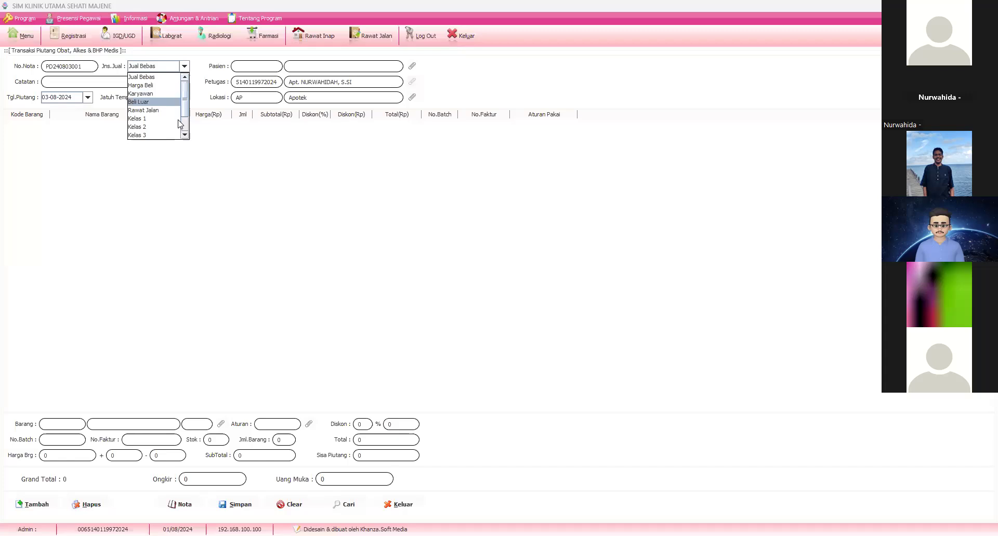
{"action": "scroll", "coordinate": [180, 124], "scroll_direction": "down", "scroll_amount": 1}
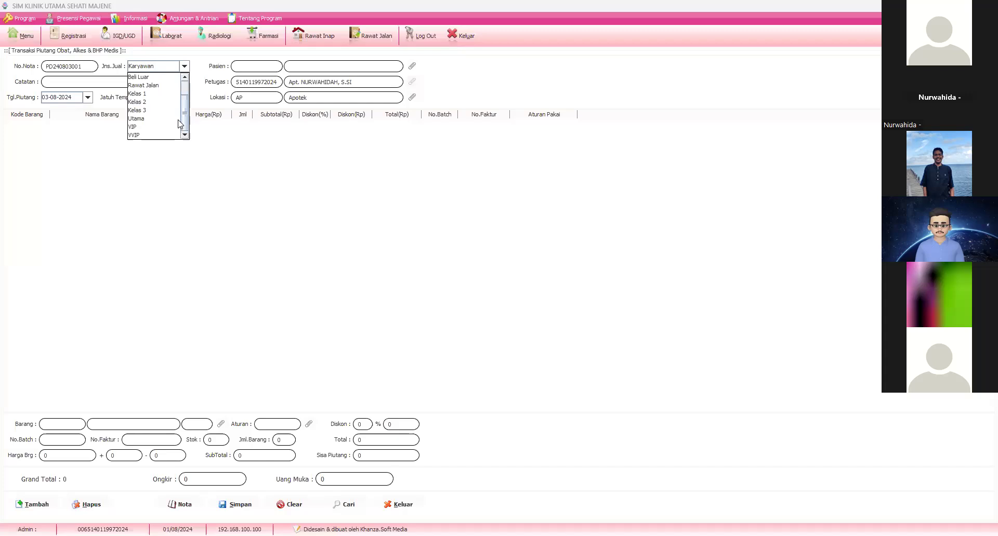
{"action": "scroll", "coordinate": [181, 120], "scroll_direction": "up", "scroll_amount": 1}
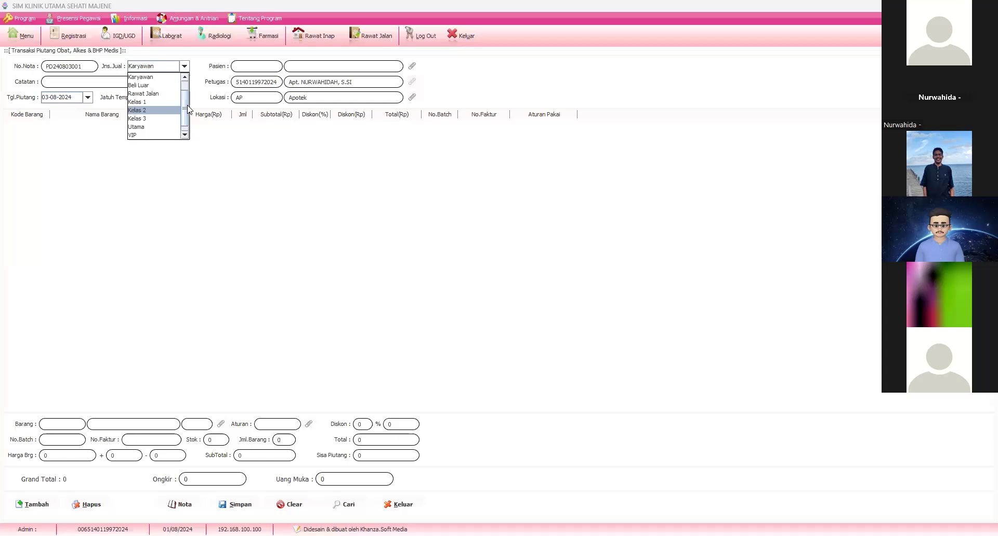
- Open the Riwayat Obat, Alkes & BHP form and set its start date to 01-07-2024 and location to GUDANG
{"action": "left_click", "coordinate": [10, 38]}
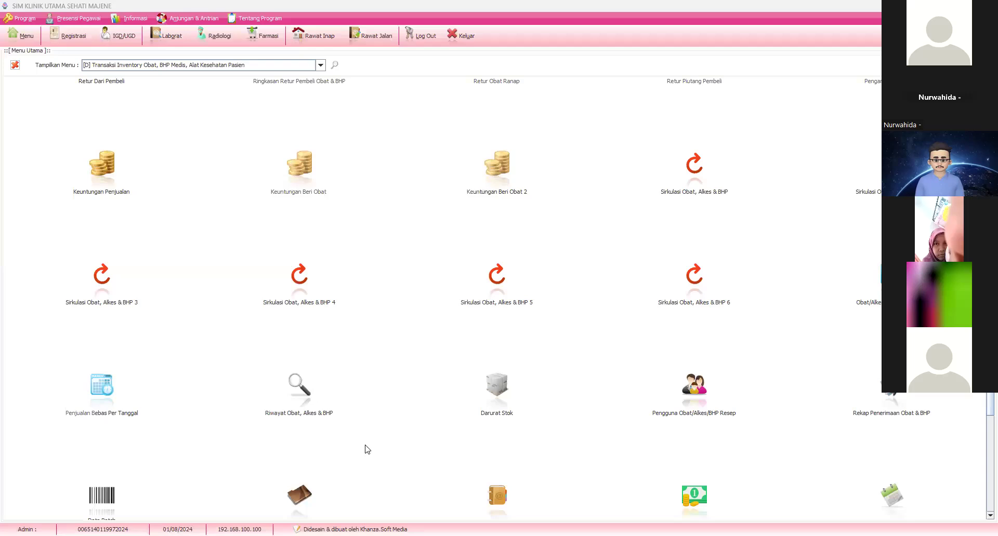
{"action": "left_click", "coordinate": [299, 398]}
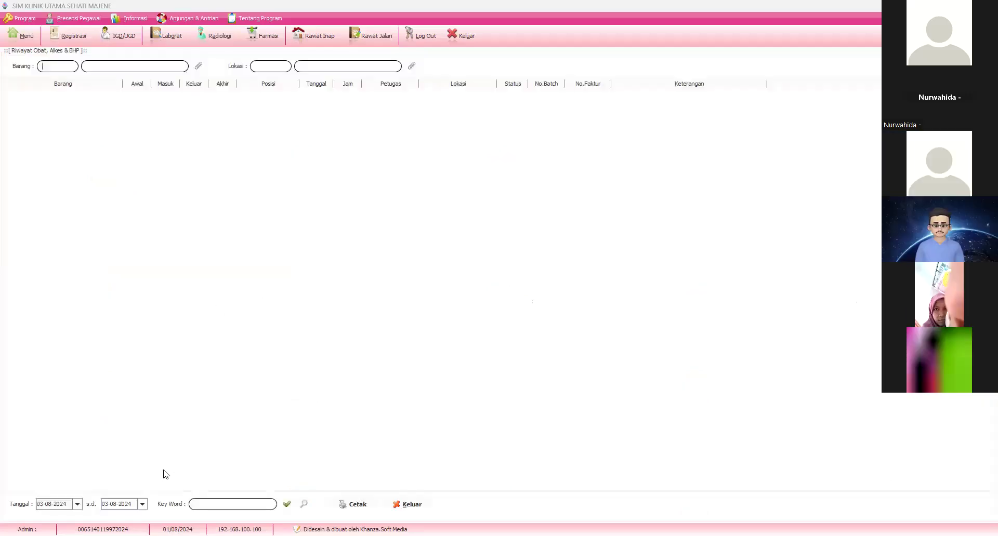
{"action": "left_click", "coordinate": [77, 505]}
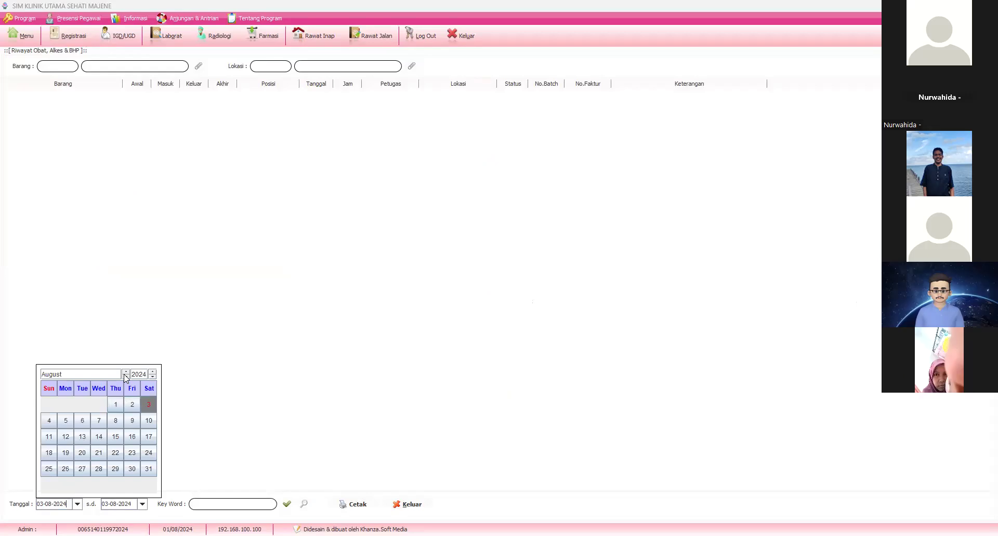
{"action": "left_click", "coordinate": [125, 377]}
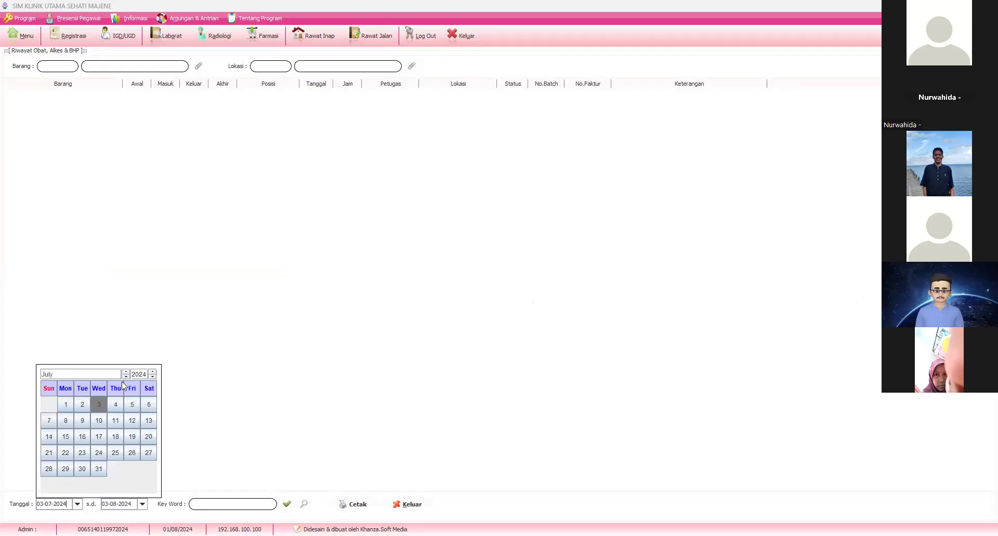
{"action": "left_click", "coordinate": [68, 406]}
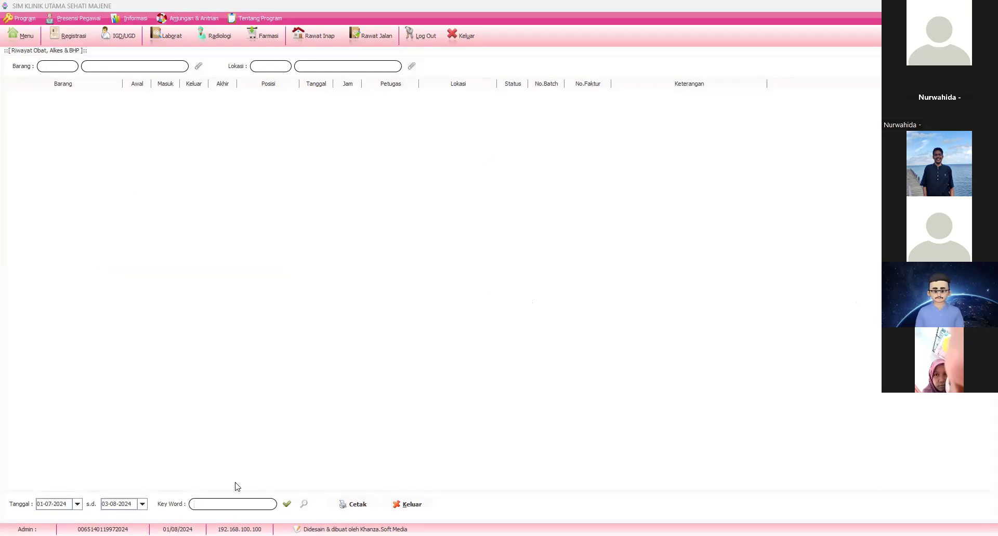
{"action": "left_click", "coordinate": [411, 65]}
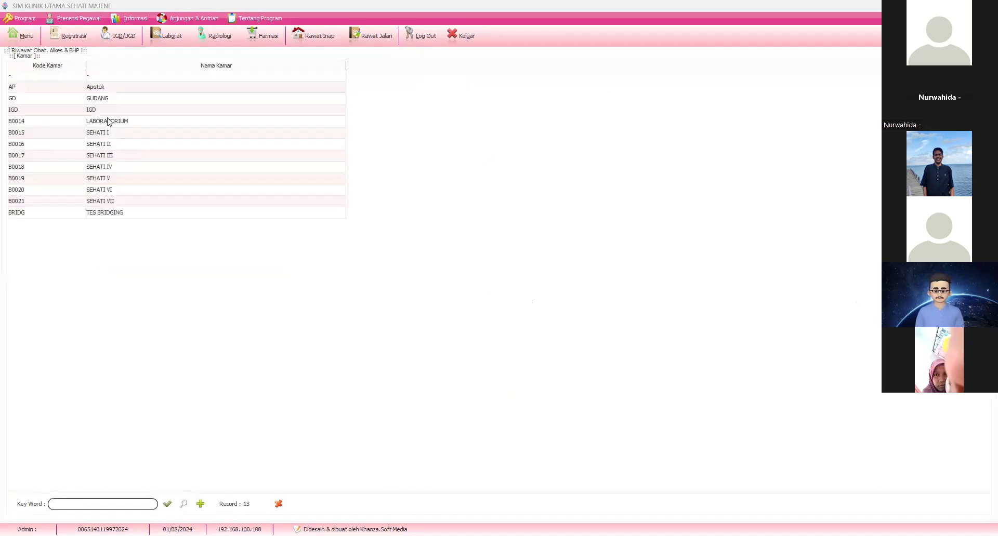
{"action": "key", "text": "Escape"}
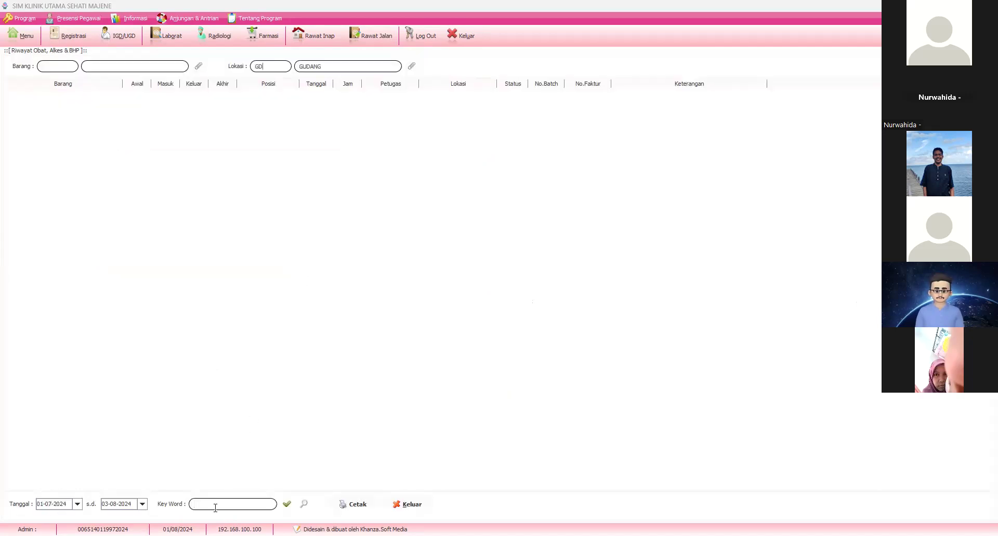
- Search the stock history with keyword cef, widen the Barang column to read the full item names, and close the form
{"action": "left_click", "coordinate": [222, 502]}
{"action": "type", "text": "cef"}
{"action": "key", "text": "Return"}
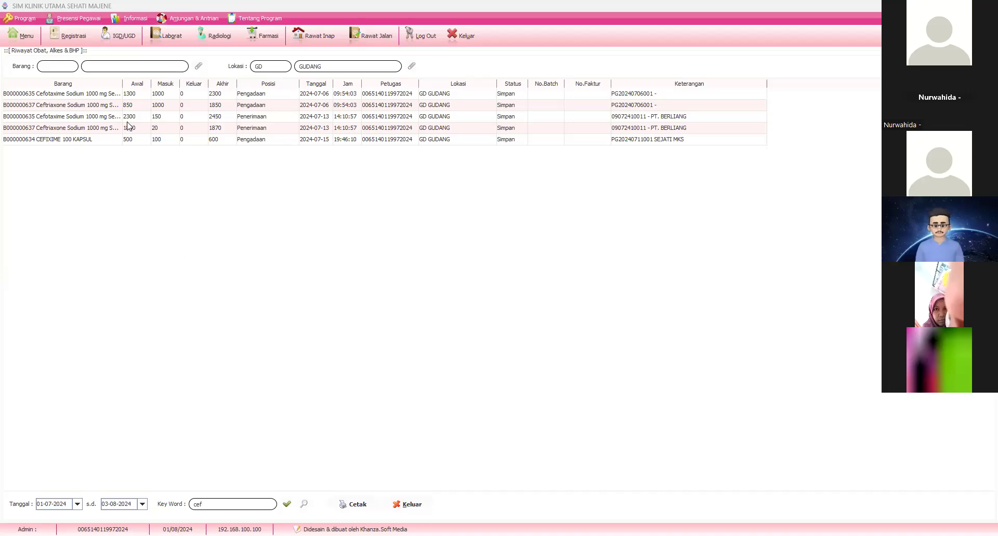
{"action": "left_click_drag", "start_coordinate": [121, 87], "coordinate": [250, 116]}
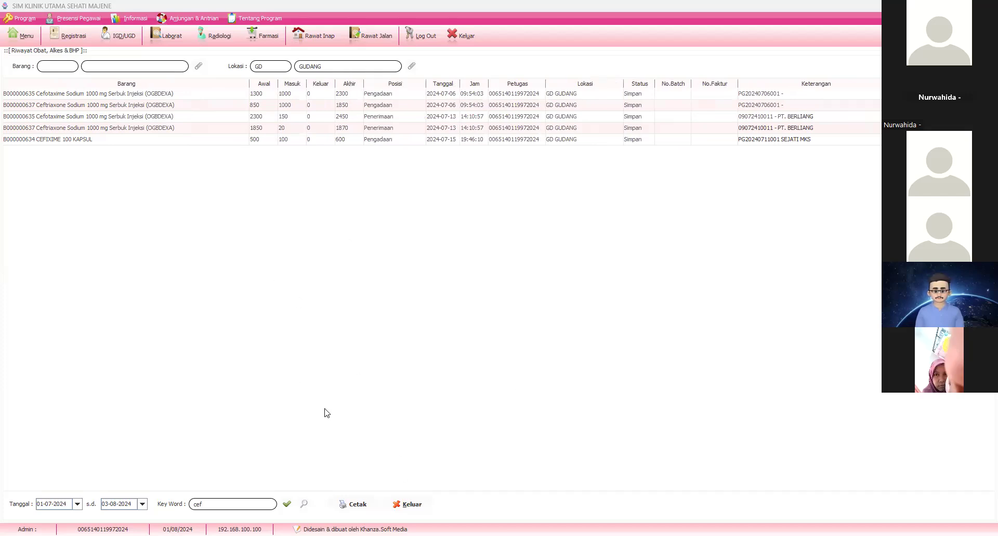
{"action": "left_click", "coordinate": [395, 506]}
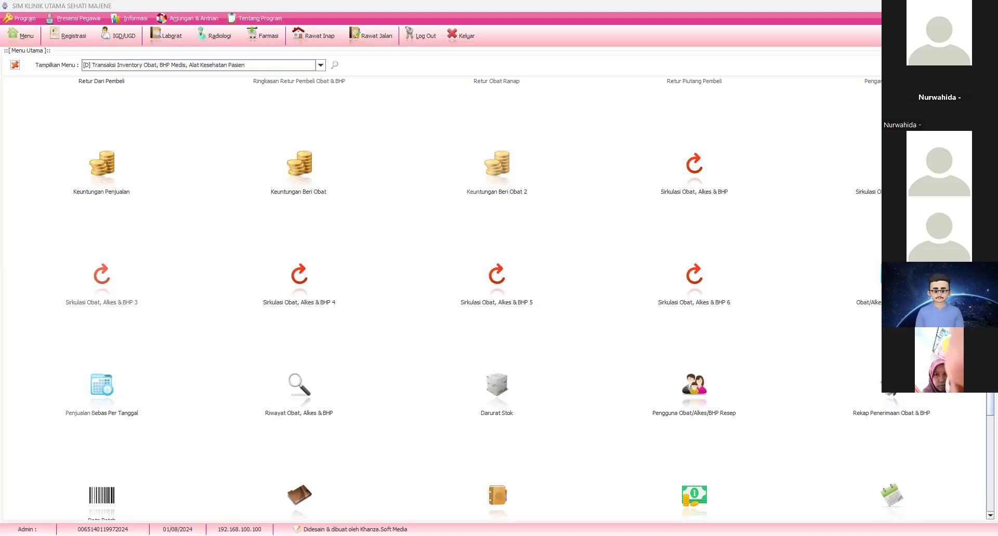
- Open the Data Batch form from the inventory menu and expand its data entry section
{"action": "scroll", "coordinate": [984, 395], "scroll_direction": "down", "scroll_amount": 5}
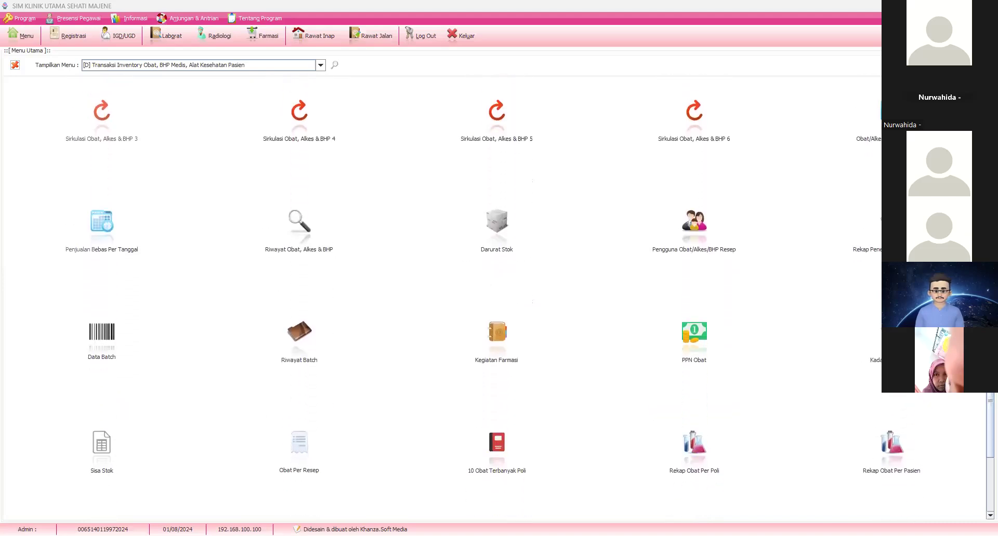
{"action": "scroll", "coordinate": [984, 395], "scroll_direction": "down", "scroll_amount": 2}
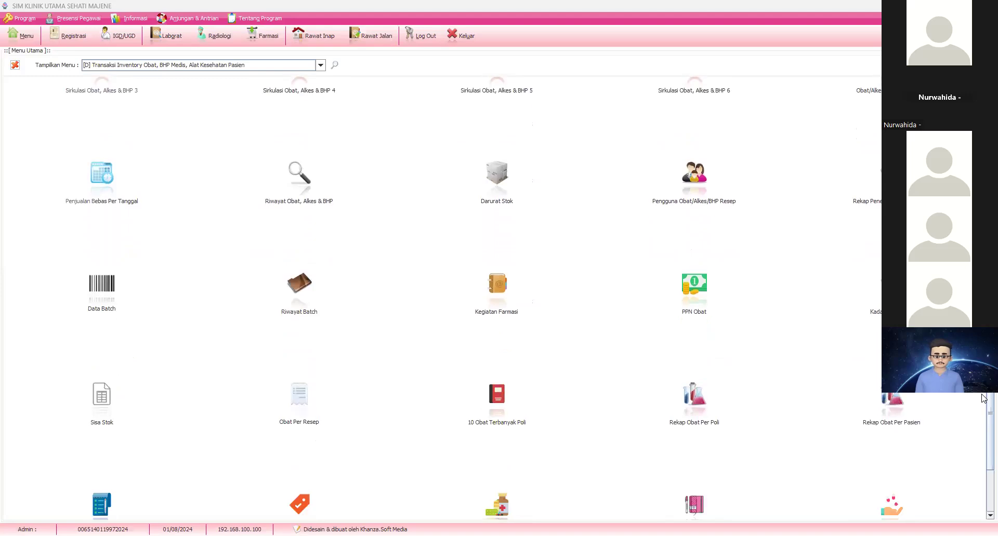
{"action": "scroll", "coordinate": [983, 406], "scroll_direction": "down", "scroll_amount": 2}
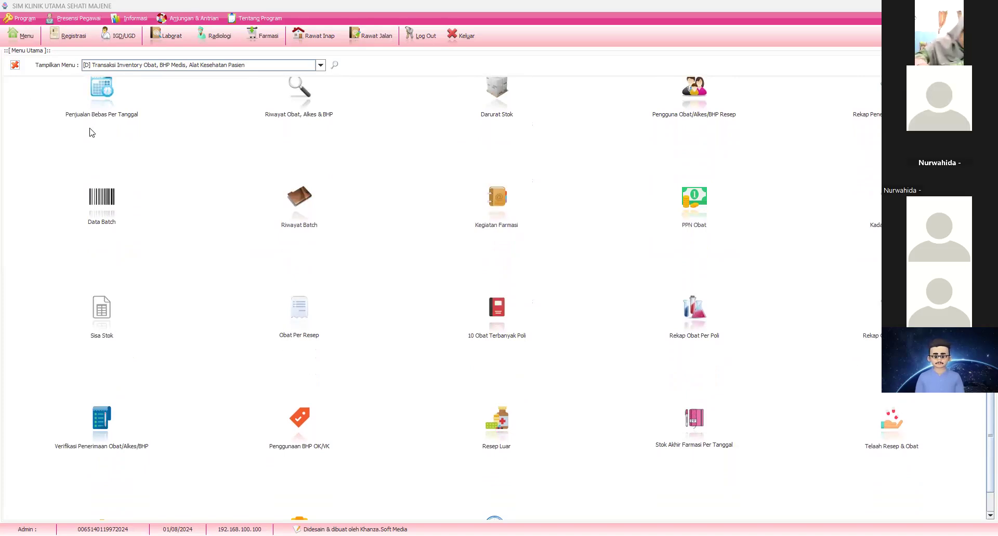
{"action": "left_click", "coordinate": [112, 201]}
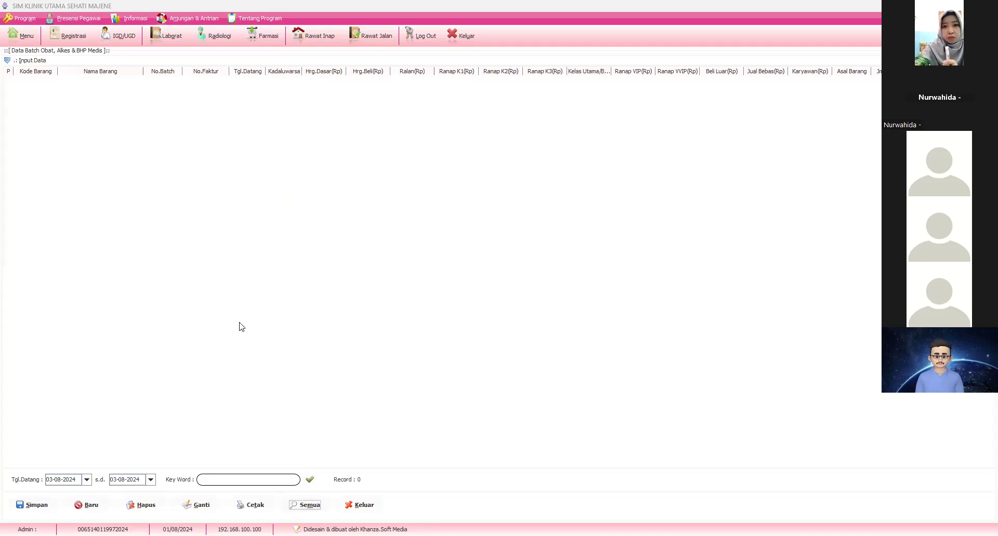
{"action": "left_click", "coordinate": [51, 61]}
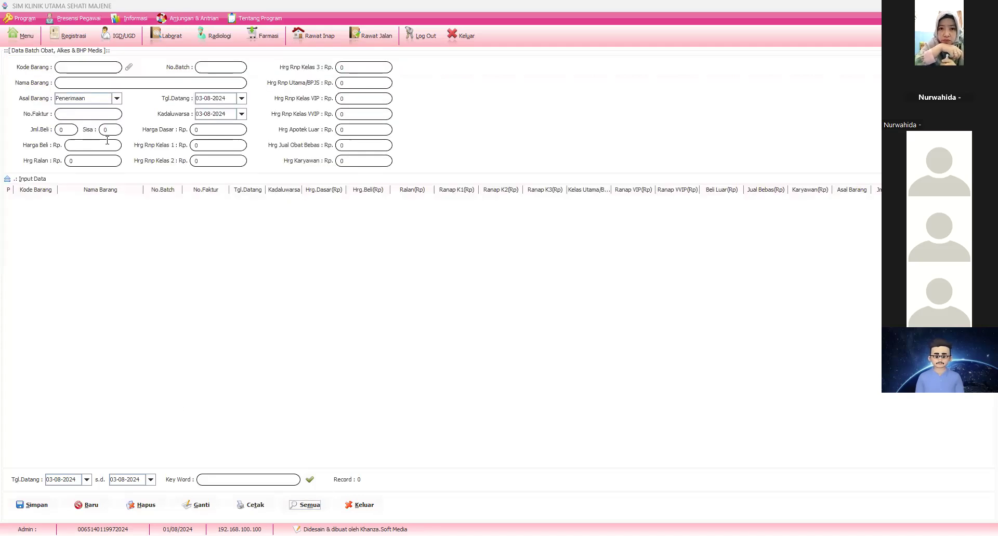
- Choose Acetylcysteine 200 mg Kapsul (YARINDO) for the batch entry, set Asal Barang to Pengadaan, and close the form without saving
{"action": "left_click", "coordinate": [129, 67]}
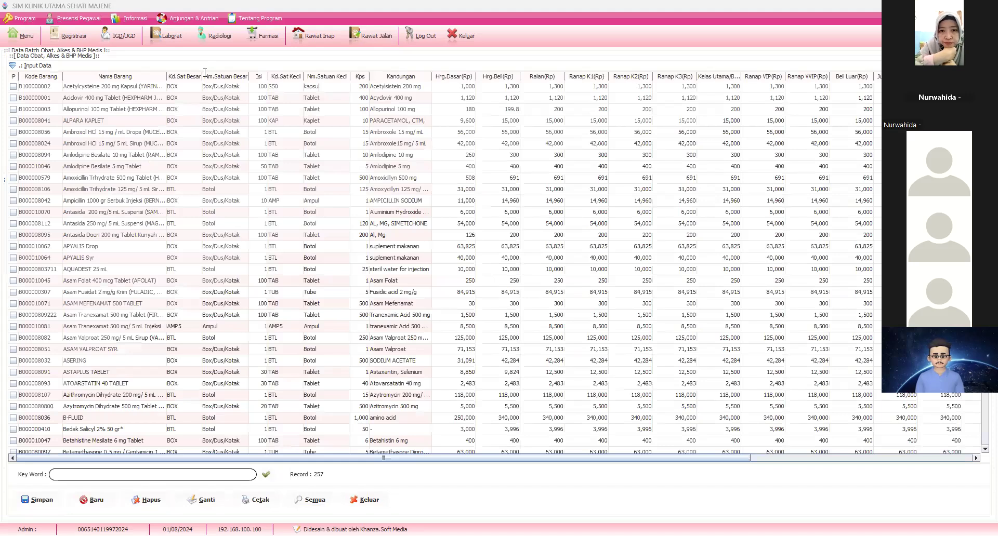
{"action": "key", "text": "Return"}
{"action": "left_click", "coordinate": [117, 99]}
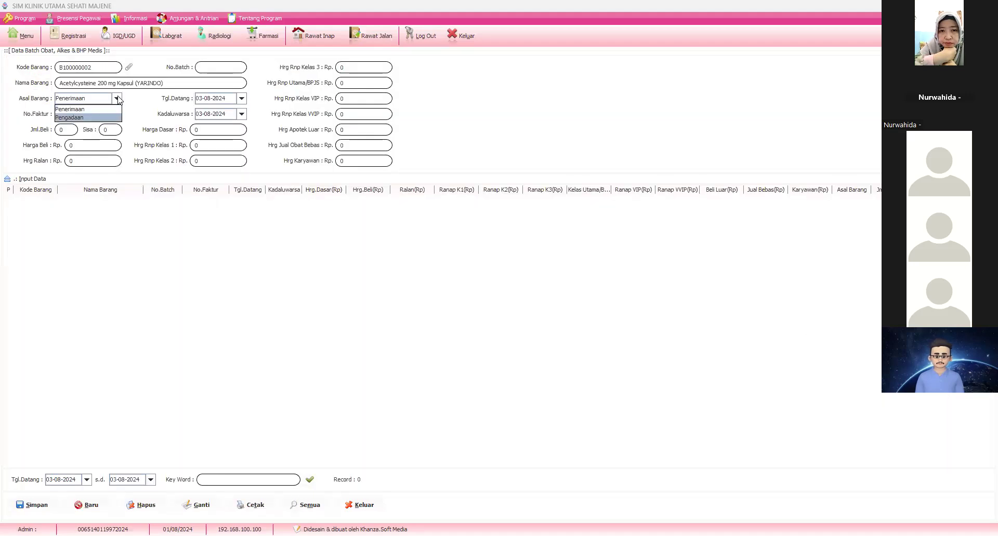
{"action": "left_click", "coordinate": [117, 99]}
{"action": "left_click", "coordinate": [118, 99]}
{"action": "left_click", "coordinate": [103, 117]}
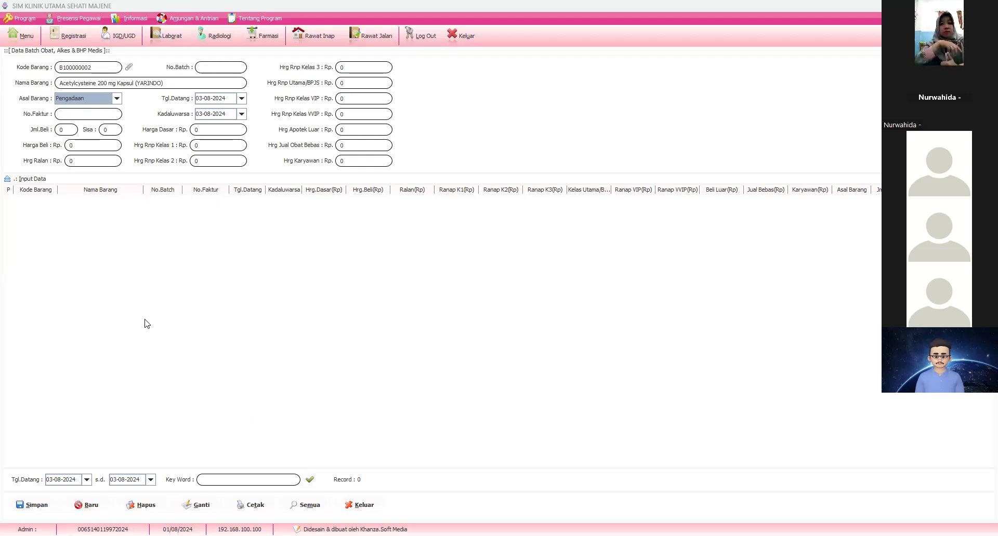
{"action": "left_click", "coordinate": [340, 505]}
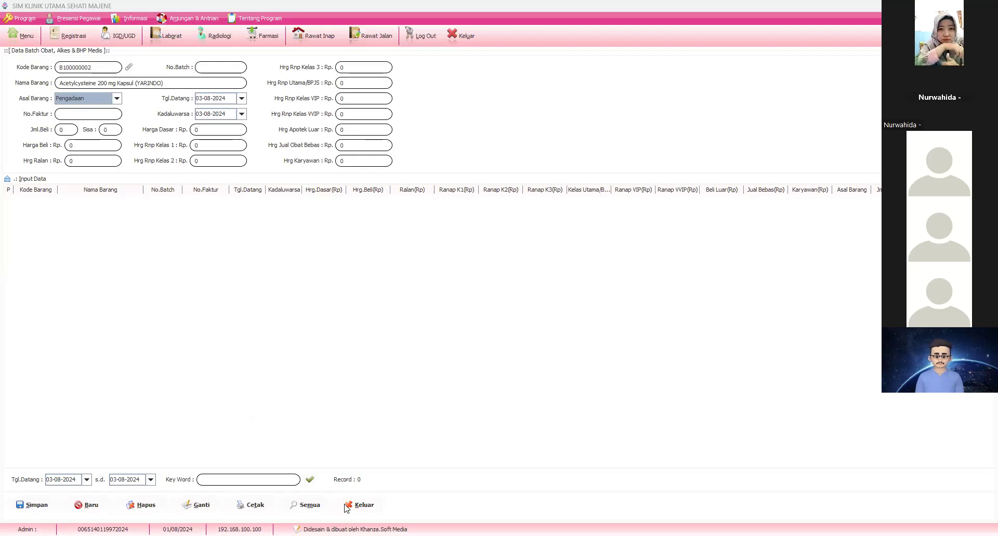
- View the Telaah Resep & Obat form from the main menu and close it
{"action": "left_click", "coordinate": [23, 38]}
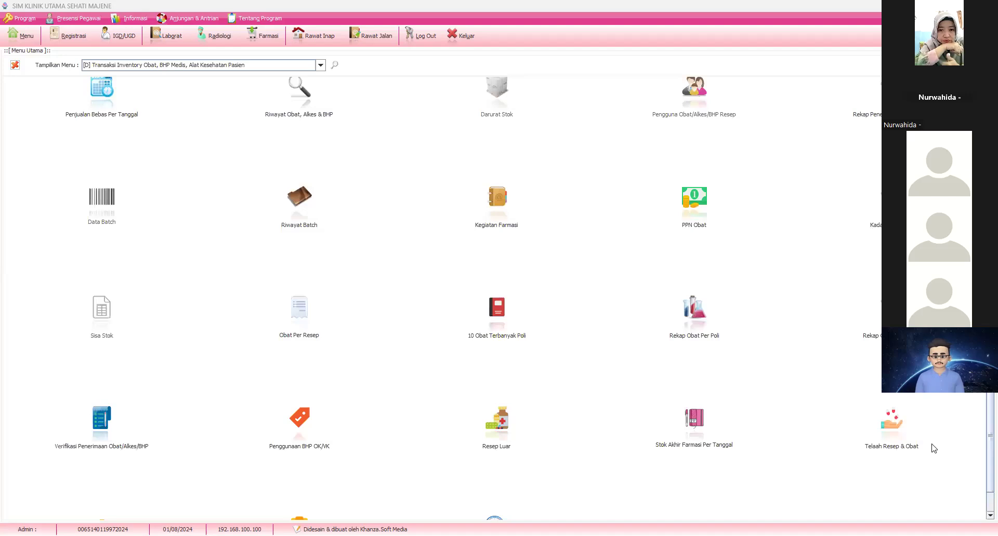
{"action": "scroll", "coordinate": [852, 413], "scroll_direction": "down", "scroll_amount": 1}
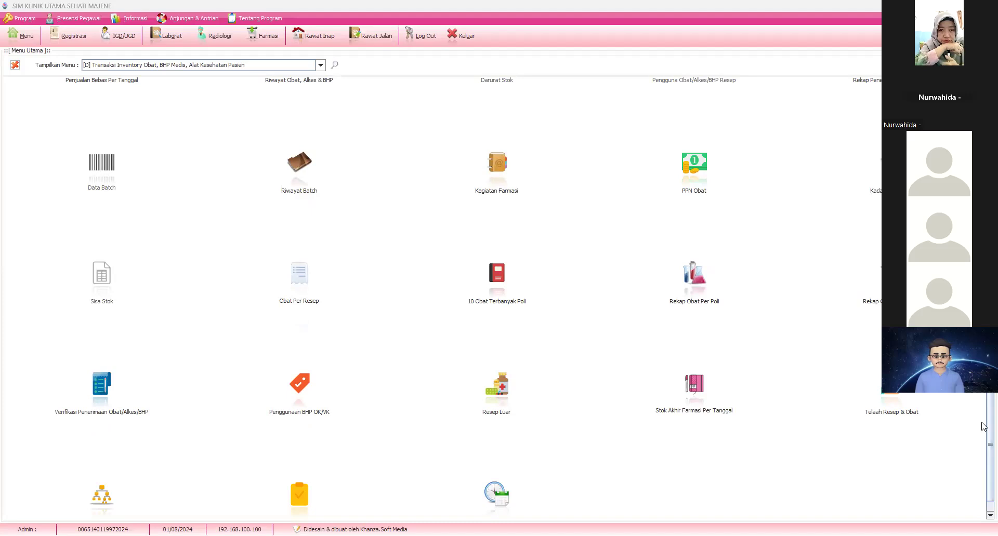
{"action": "scroll", "coordinate": [979, 460], "scroll_direction": "down", "scroll_amount": 1}
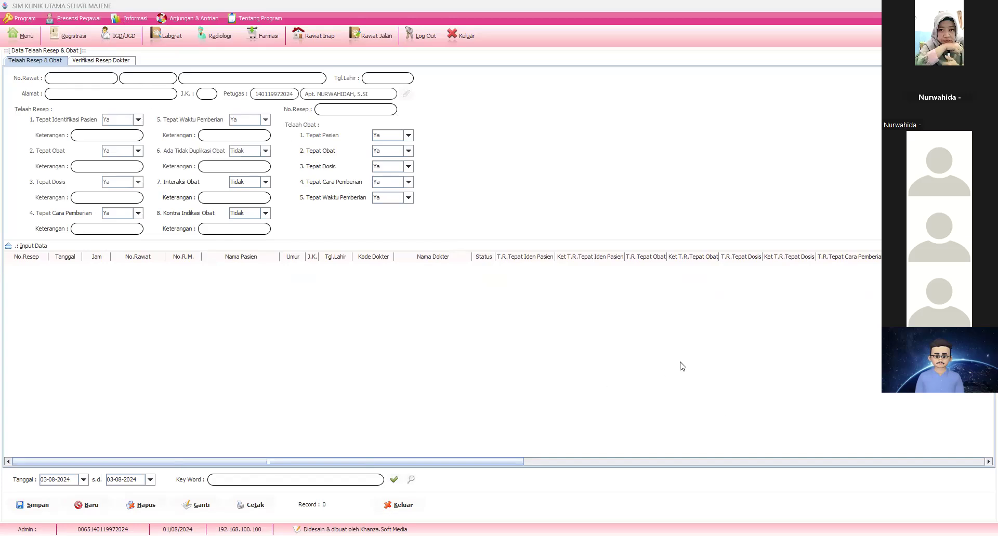
{"action": "key", "text": "Escape"}
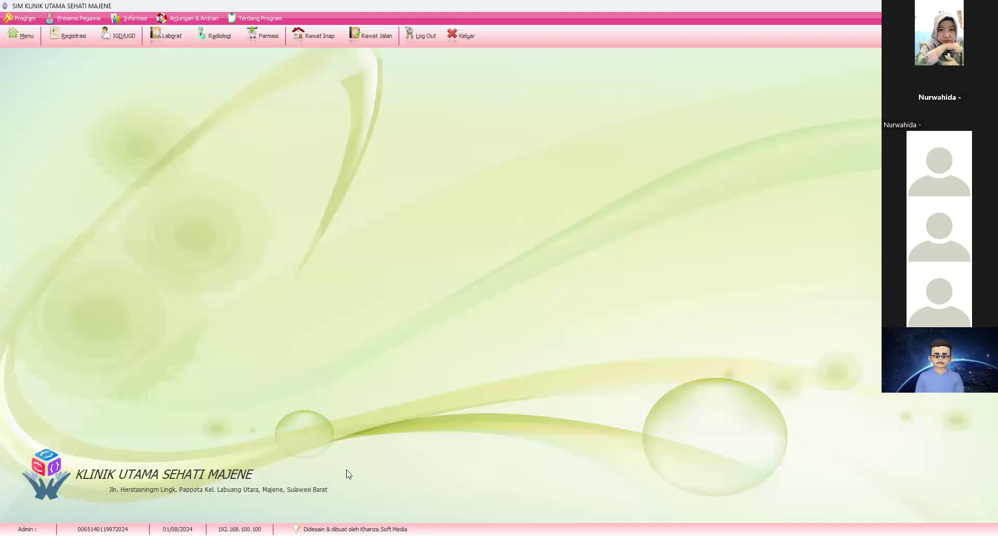
- Look through all modules listed under Transaksi Inventory Obat, BHP Medis, Alat Kesehatan Pasien in the main menu
{"action": "key", "text": "alt+m"}
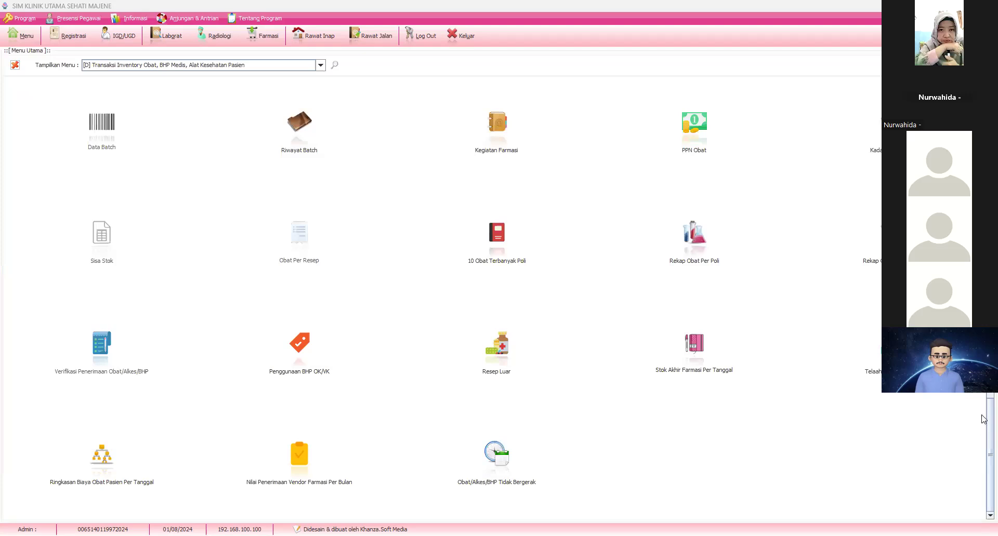
{"action": "scroll", "coordinate": [984, 420], "scroll_direction": "down", "scroll_amount": 5}
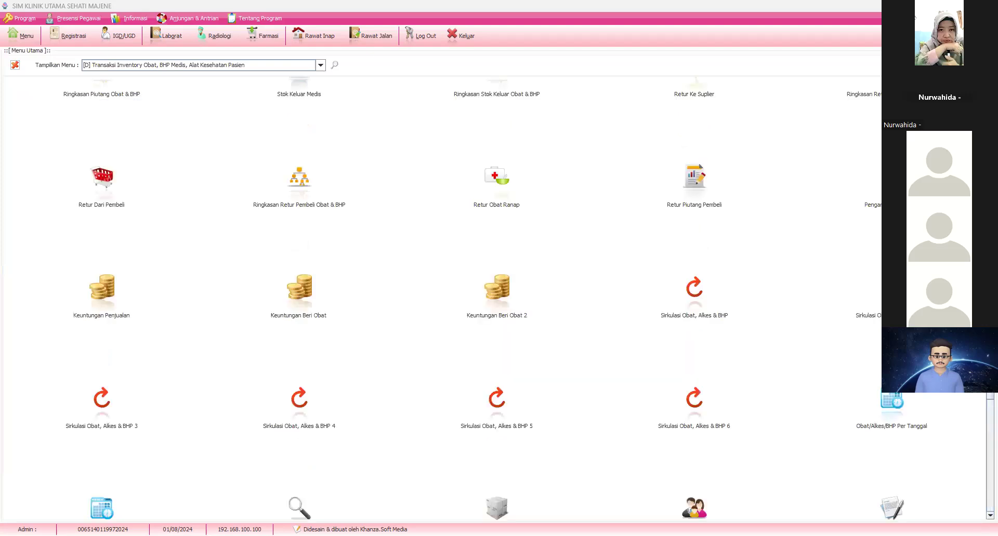
{"action": "scroll", "coordinate": [494, 299], "scroll_direction": "down", "scroll_amount": 4}
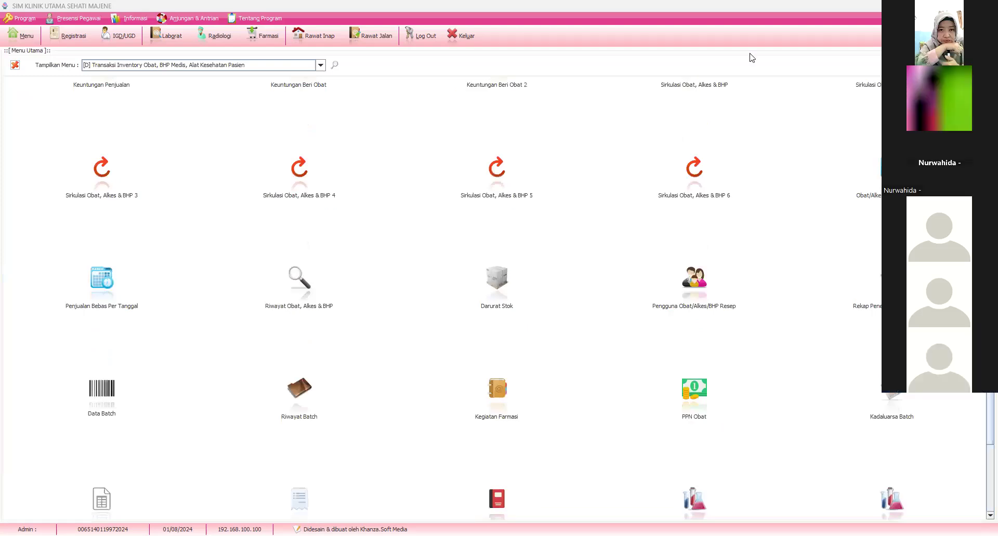
{"action": "scroll", "coordinate": [752, 57], "scroll_direction": "up", "scroll_amount": 6}
{"action": "scroll", "coordinate": [751, 57], "scroll_direction": "up", "scroll_amount": 6}
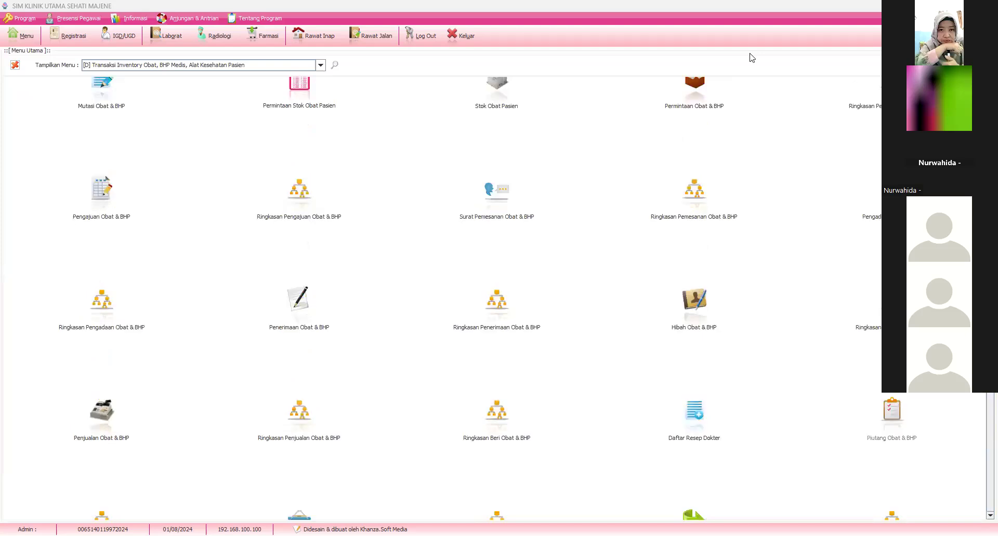
{"action": "scroll", "coordinate": [752, 57], "scroll_direction": "up", "scroll_amount": 2}
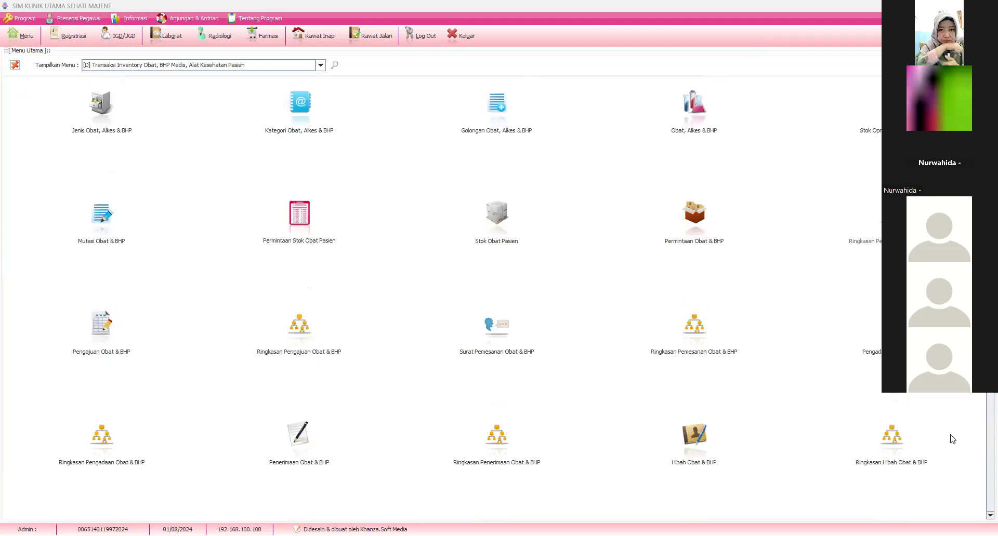
{"action": "scroll", "coordinate": [775, 218], "scroll_direction": "up", "scroll_amount": 2}
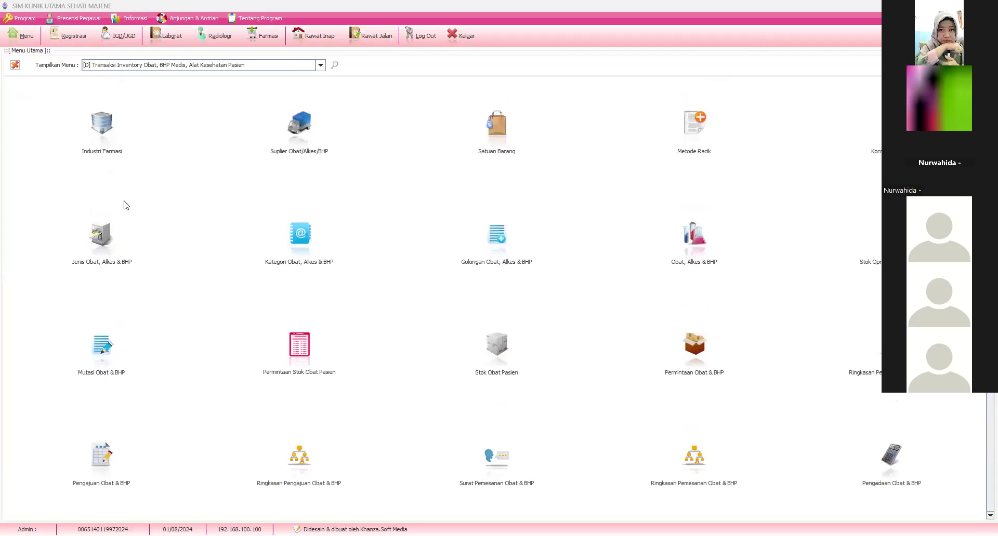
{"action": "scroll", "coordinate": [30, 78], "scroll_direction": "down", "scroll_amount": 15}
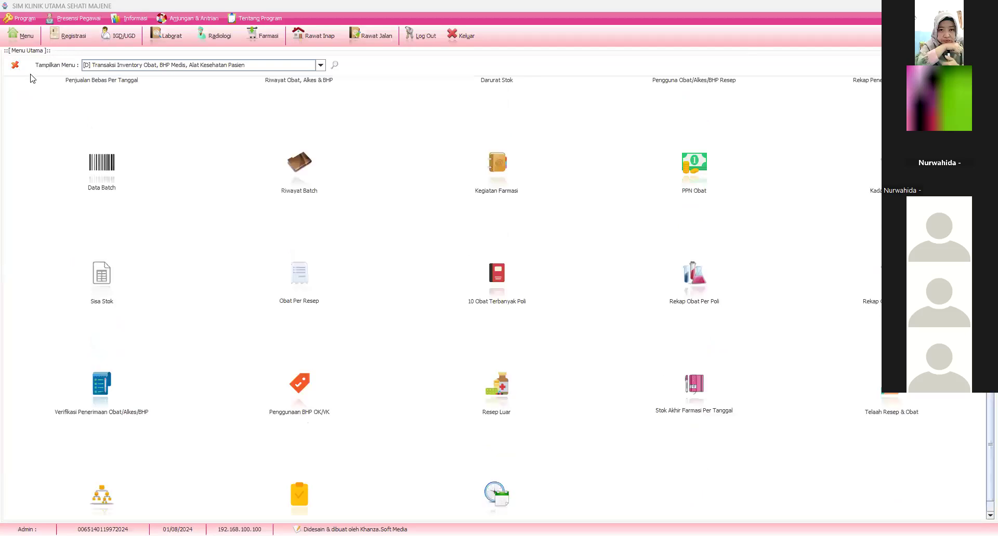
- View the outpatient prescriptions in Daftar Resep Dokter and close the form
{"action": "left_click", "coordinate": [62, 73]}
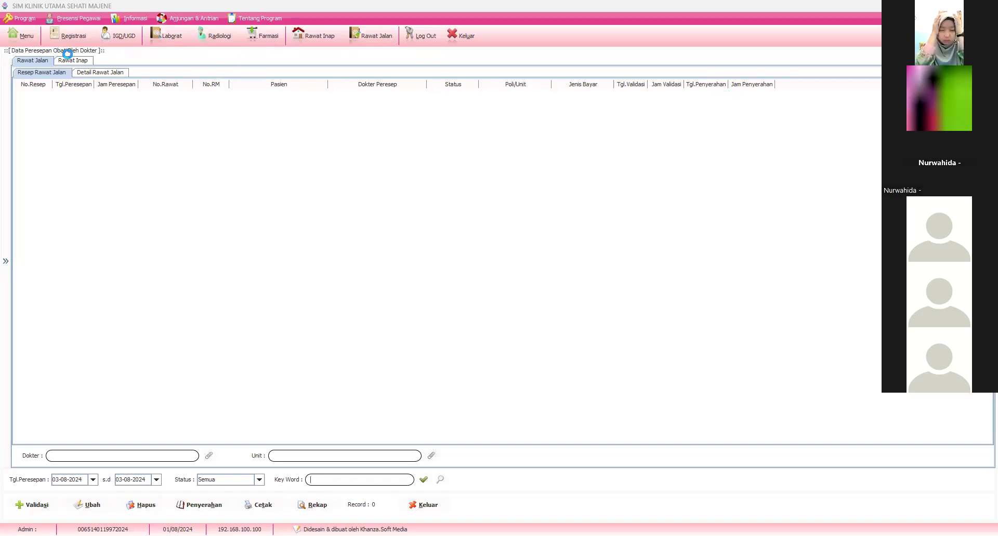
{"action": "key", "text": "alt+k"}
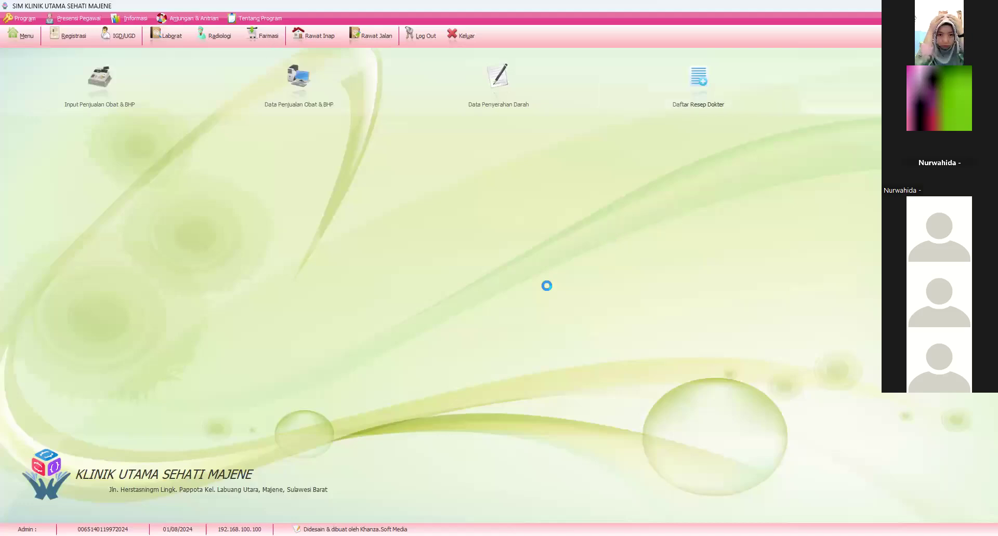
- View the Resep Obat list and the Telaah Resep & Obat form of a prescription, and return to the main menu
{"action": "key", "text": "Return"}
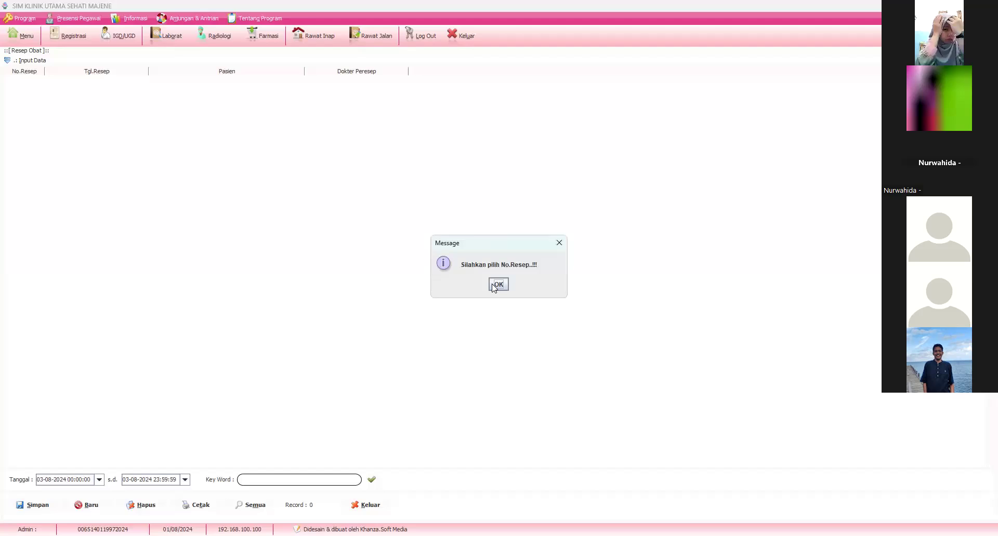
{"action": "left_click", "coordinate": [498, 285]}
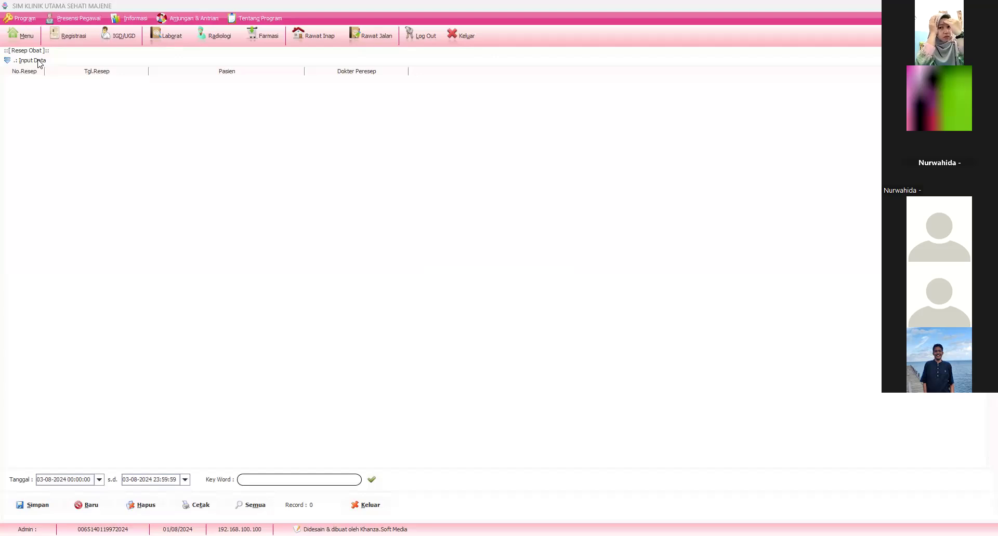
{"action": "left_click", "coordinate": [99, 480]}
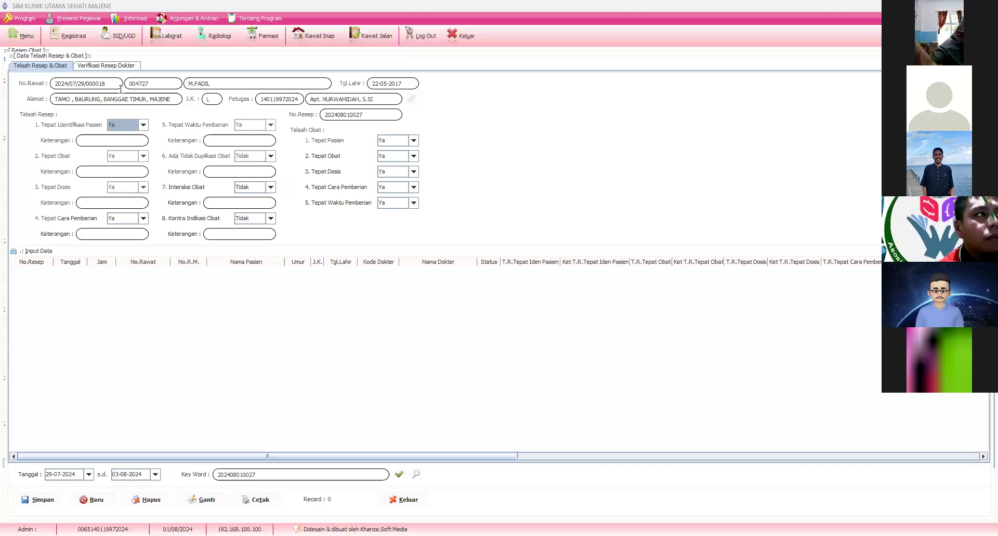
{"action": "left_click", "coordinate": [22, 37]}
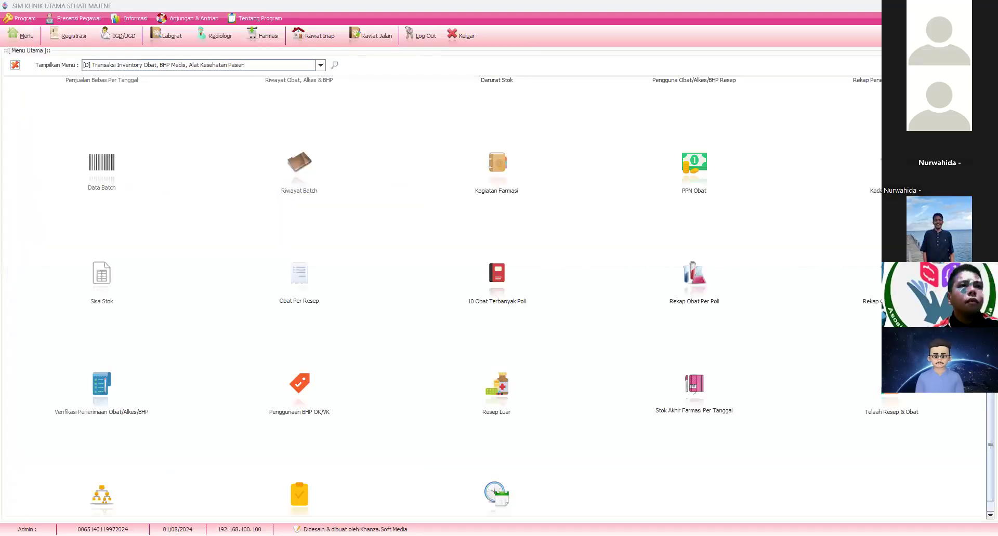
- Open the Resep Obat list from the pharmacy module and show the prescriptions dated from 01-08-2024
{"action": "left_click", "coordinate": [261, 40]}
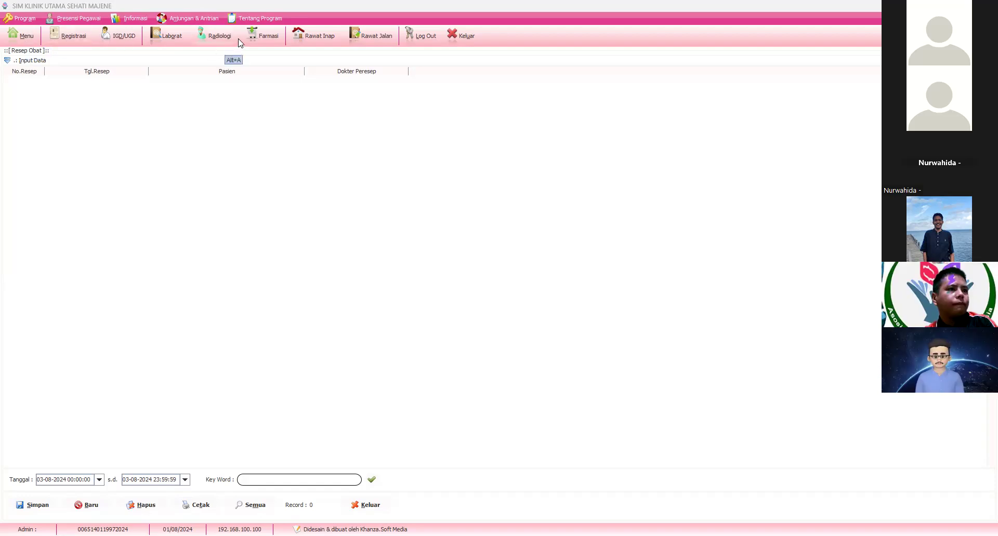
{"action": "left_click", "coordinate": [253, 36]}
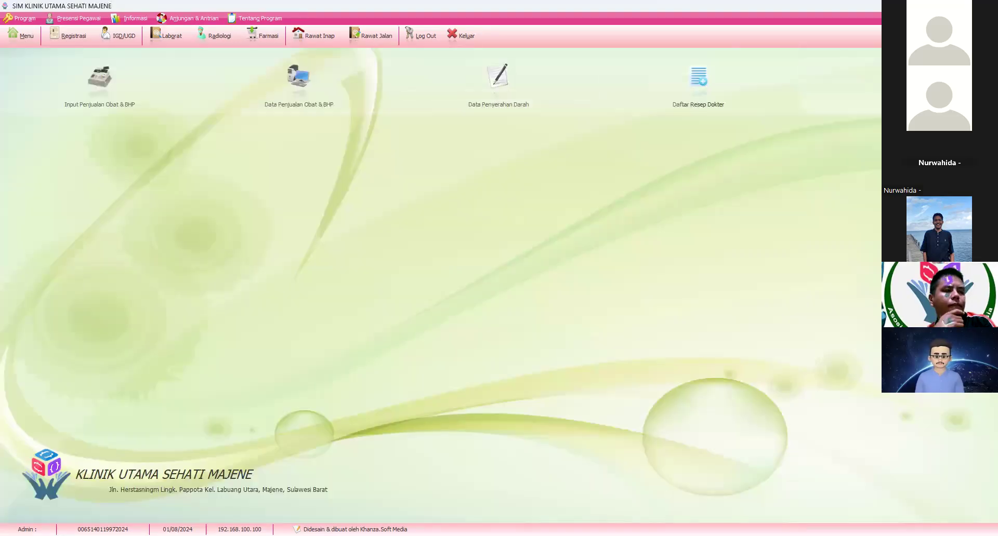
{"action": "left_click", "coordinate": [626, 106]}
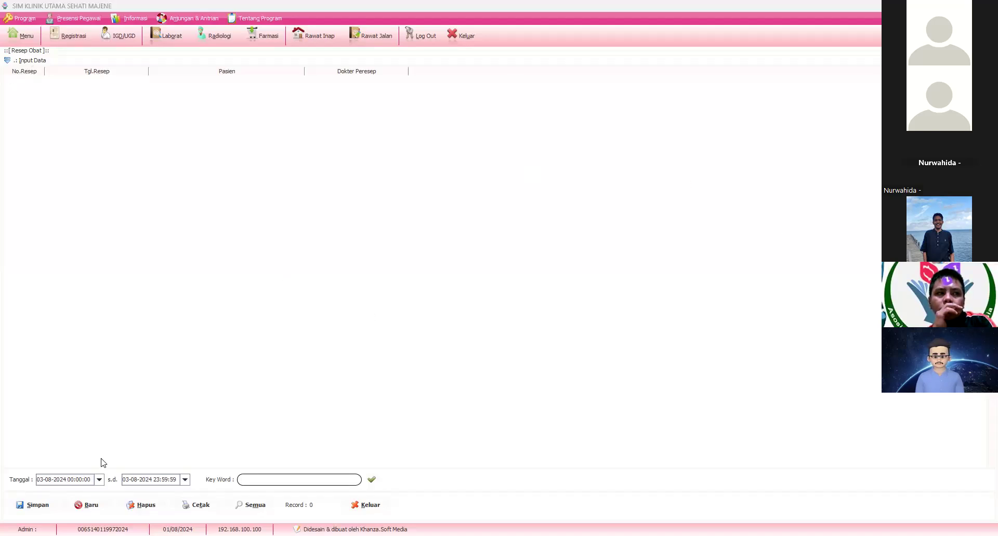
{"action": "left_click", "coordinate": [99, 479]}
{"action": "left_click", "coordinate": [115, 380]}
{"action": "left_click", "coordinate": [248, 505]}
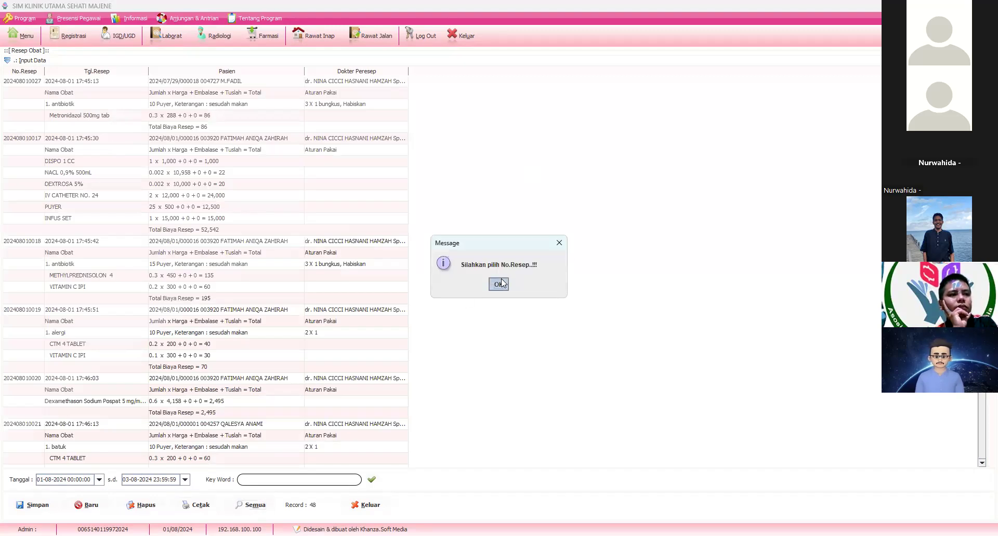
{"action": "left_click", "coordinate": [500, 283]}
- Save a Telaah Resep & Obat review with the default answers for the first listed prescription, and close the review form
{"action": "left_click", "coordinate": [29, 82]}
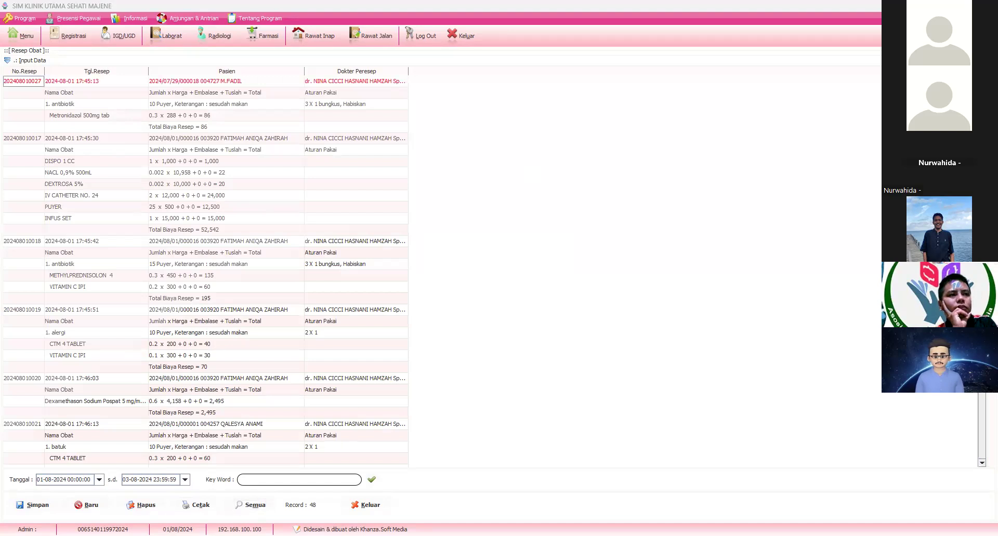
{"action": "left_click", "coordinate": [990, 266]}
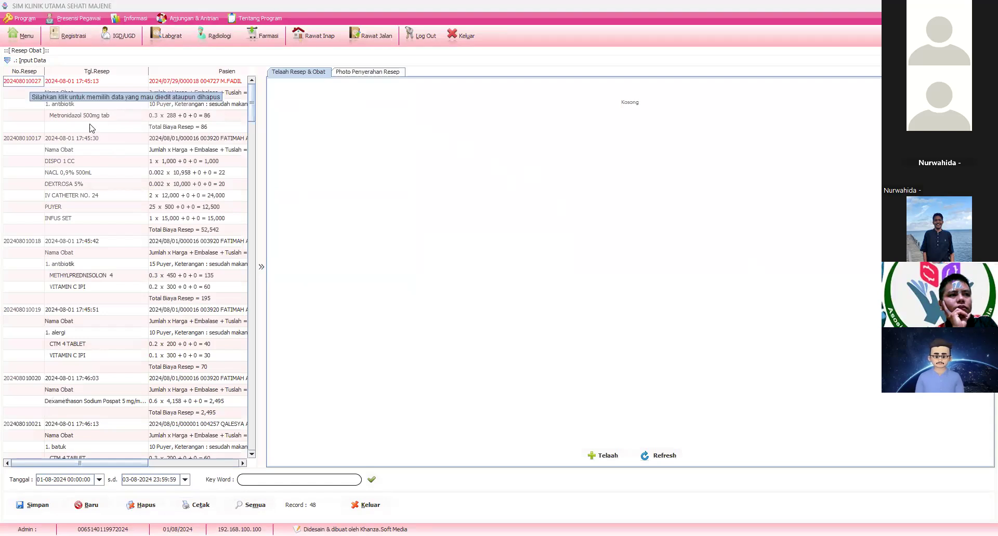
{"action": "left_click", "coordinate": [605, 455]}
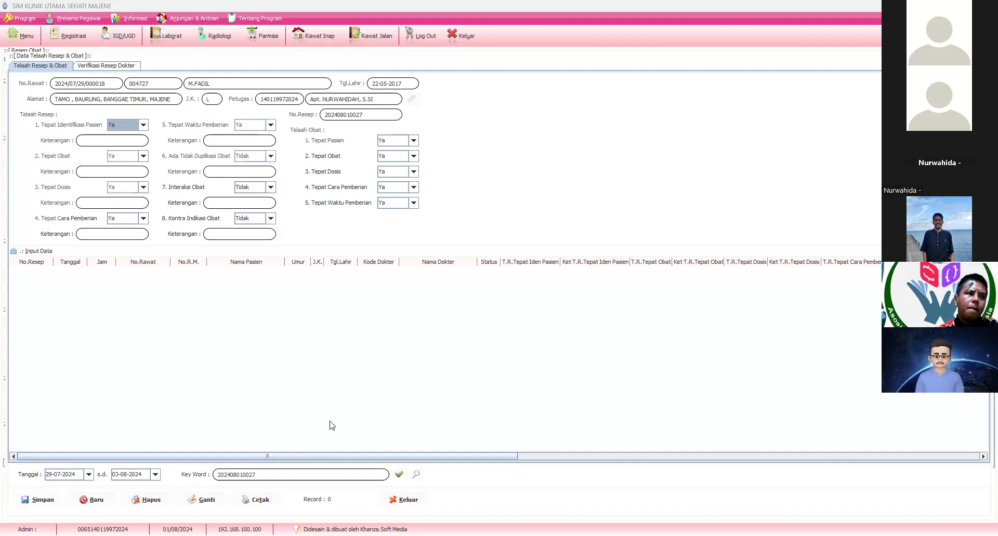
{"action": "left_click", "coordinate": [37, 499]}
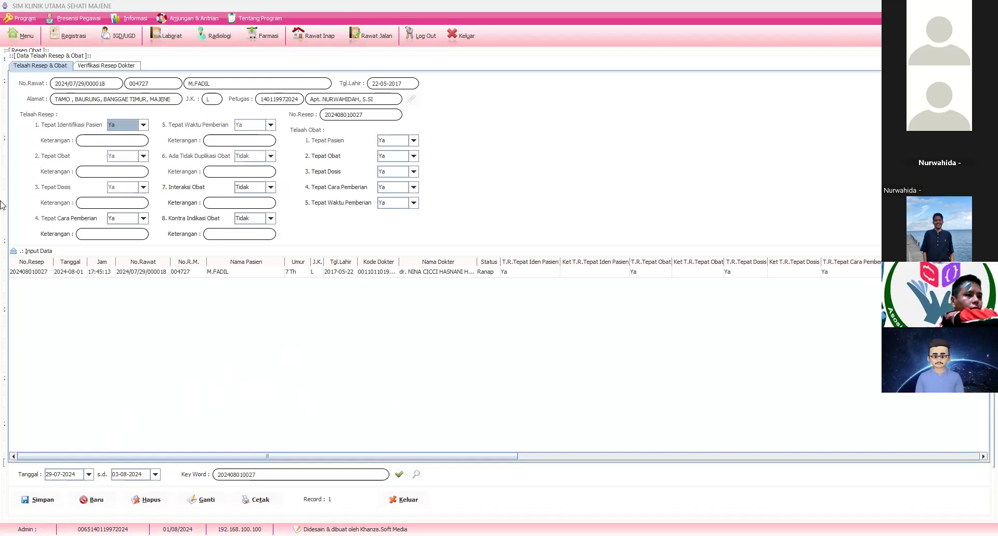
{"action": "left_click", "coordinate": [412, 495]}
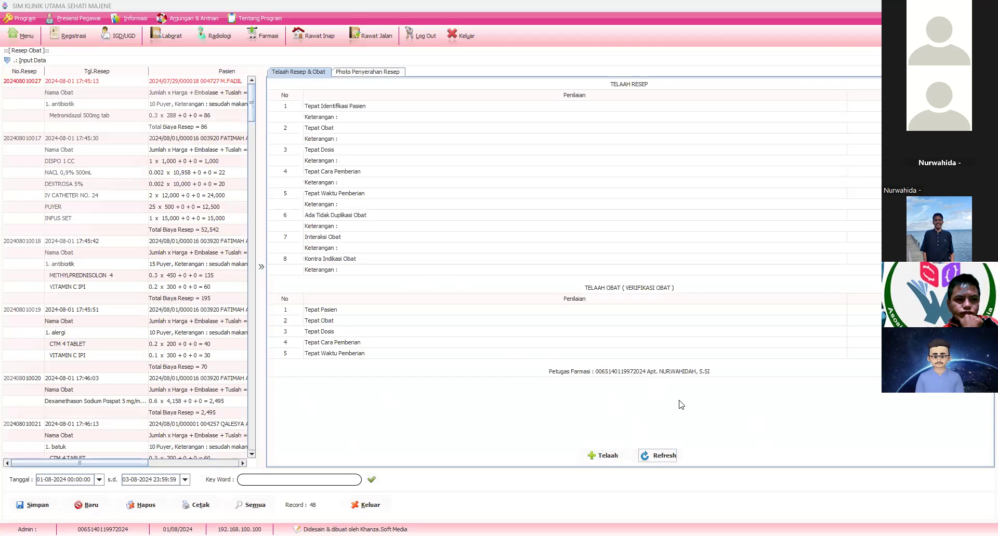
- Check the Telaah Resep & Obat review of the second listed prescription, collapse the review pane, and return to the pharmacy menu
{"action": "left_click", "coordinate": [22, 139]}
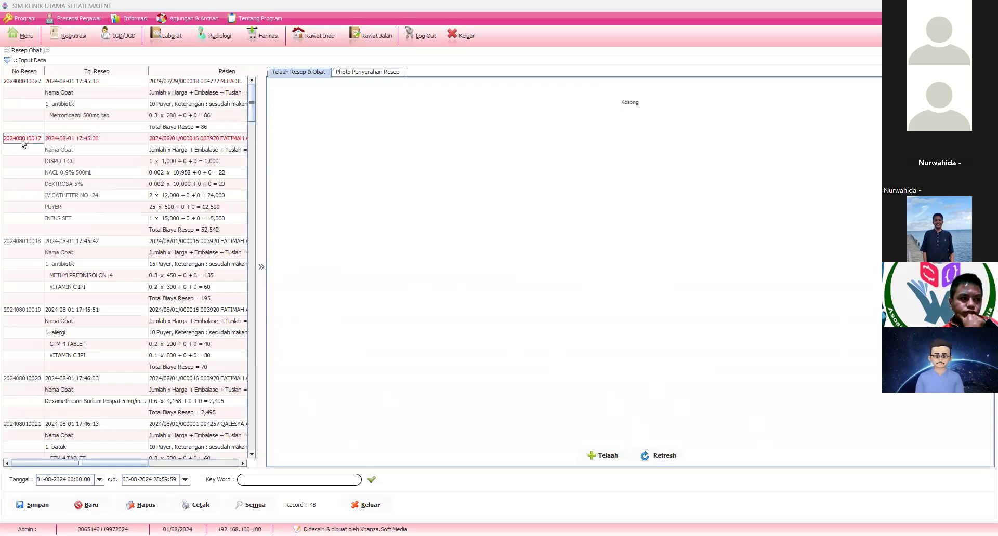
{"action": "left_click", "coordinate": [603, 456]}
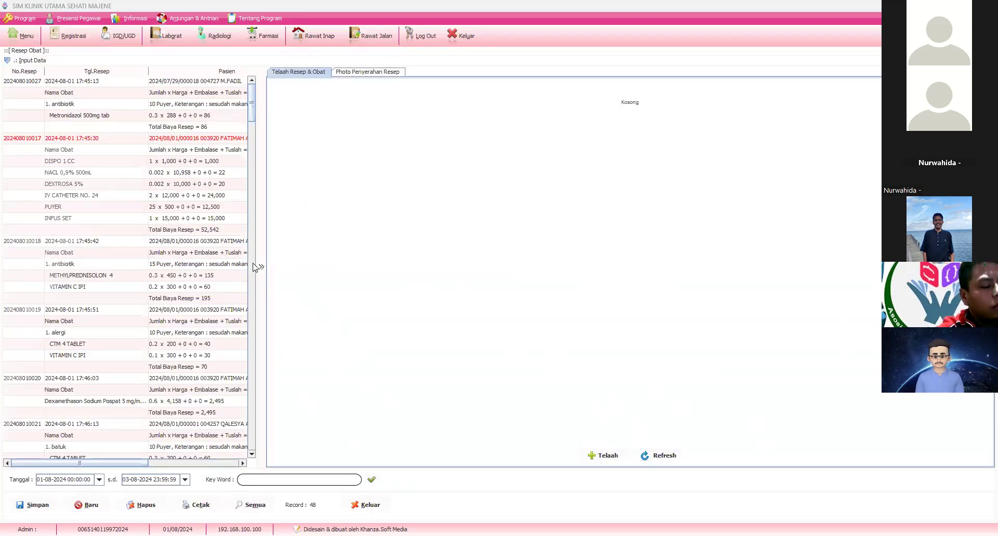
{"action": "left_click", "coordinate": [263, 268]}
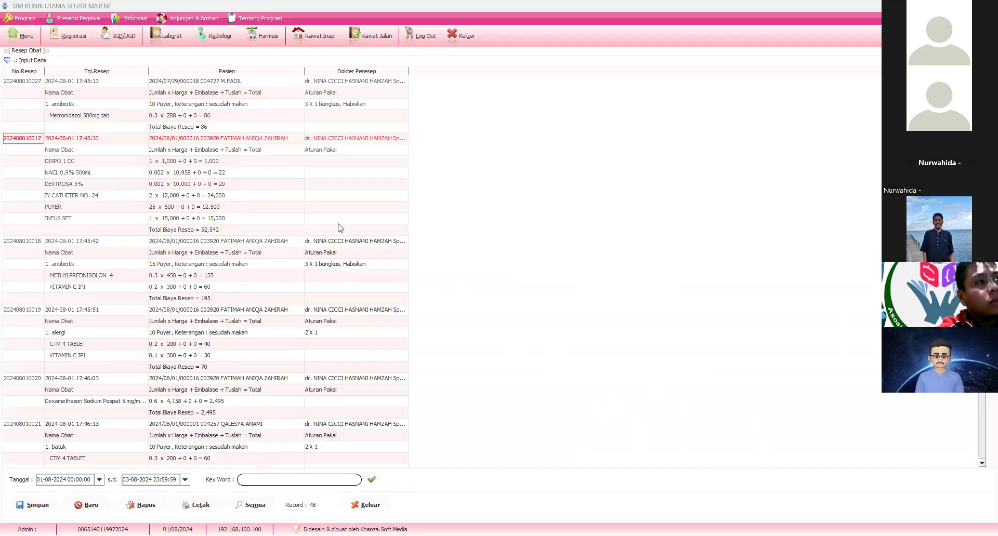
{"action": "left_click", "coordinate": [263, 44]}
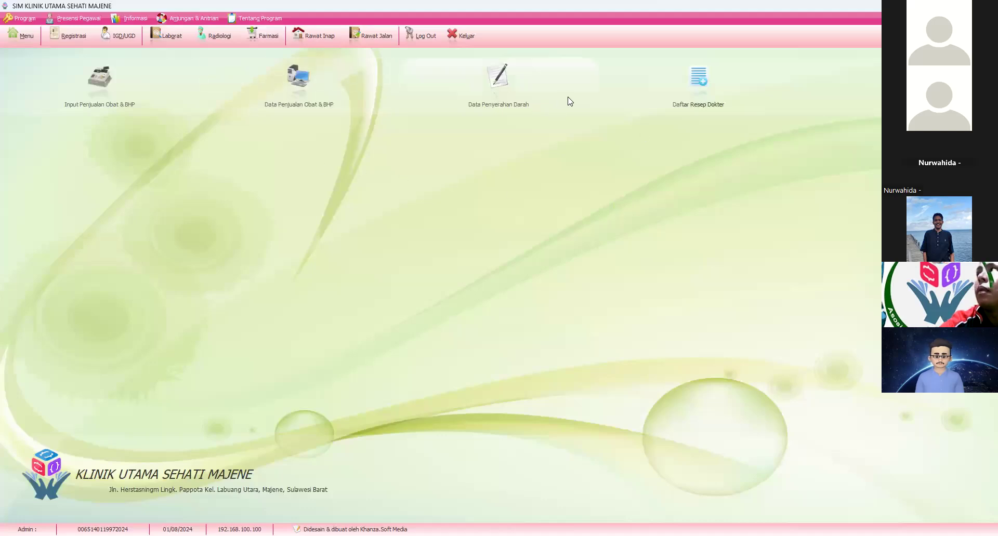
- View the outpatient prescriptions in Daftar Resep Dokter, and show the Resep Obat prescriptions dated from 01-08-2024
{"action": "left_click", "coordinate": [701, 100]}
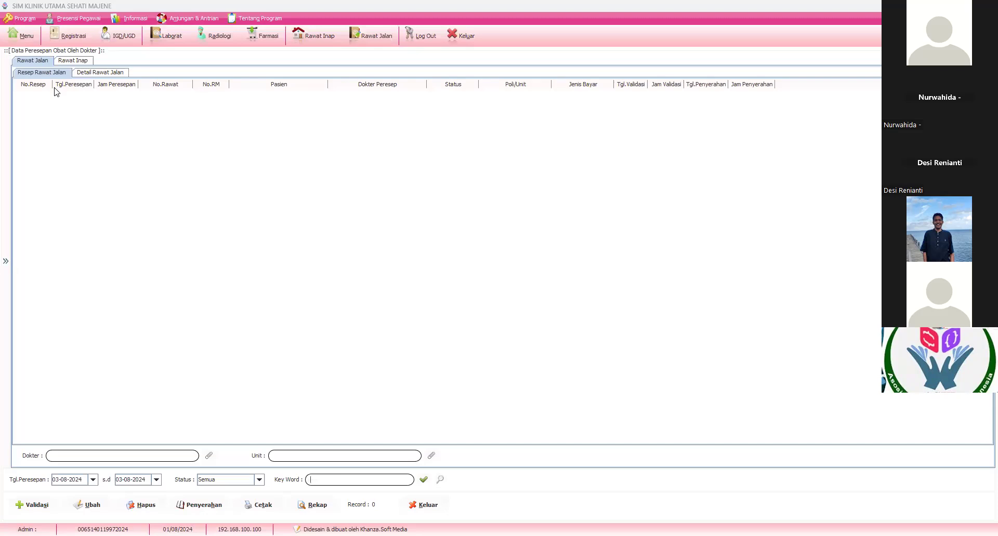
{"action": "left_click", "coordinate": [251, 36]}
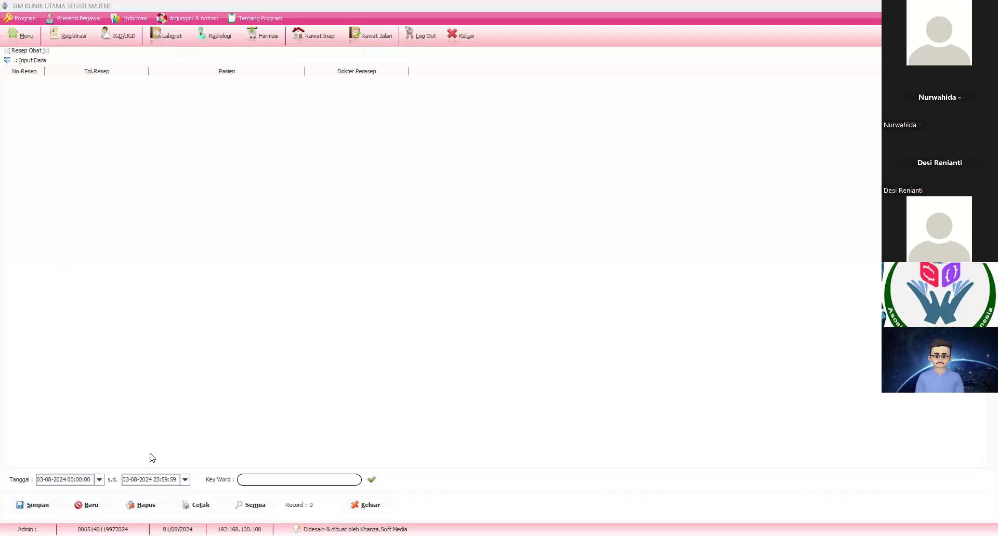
{"action": "left_click", "coordinate": [100, 480]}
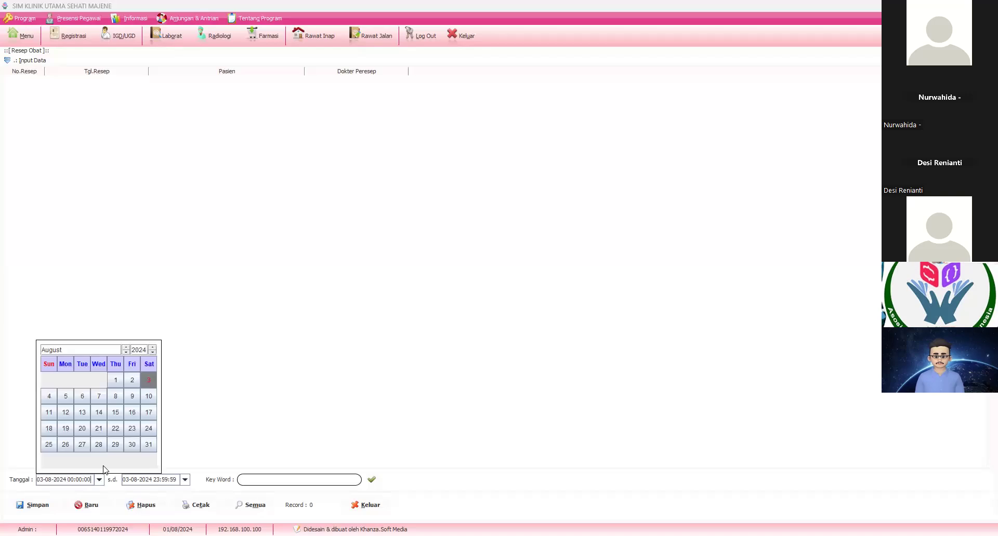
{"action": "left_click", "coordinate": [115, 381]}
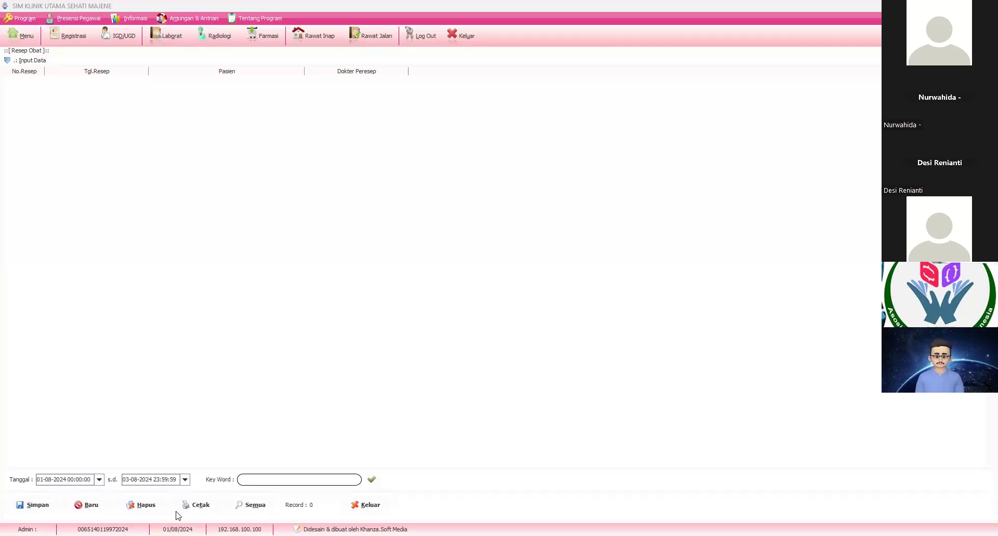
{"action": "left_click", "coordinate": [245, 510]}
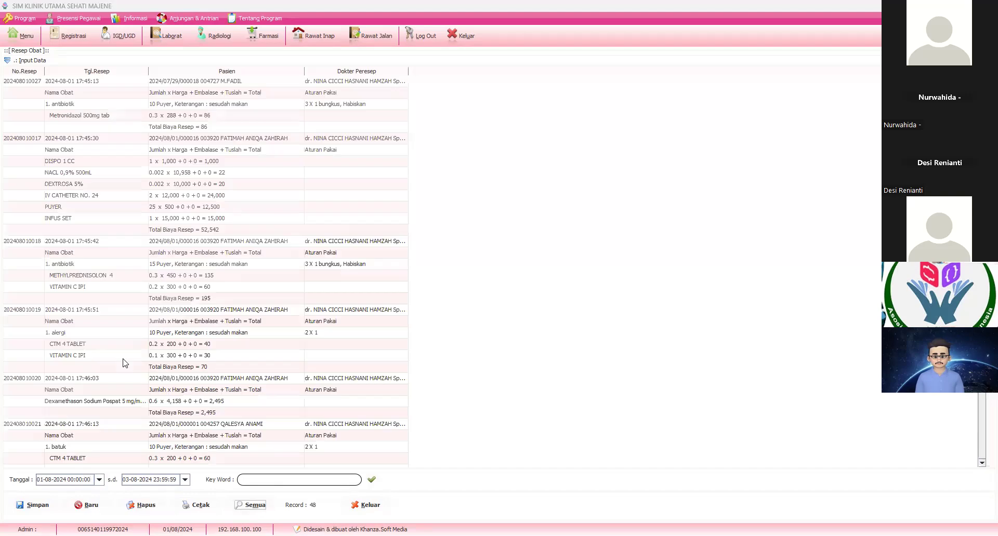
- View the saved review of the first listed prescription, and open the Telaah Resep & Obat form for the second one
{"action": "left_click", "coordinate": [22, 81]}
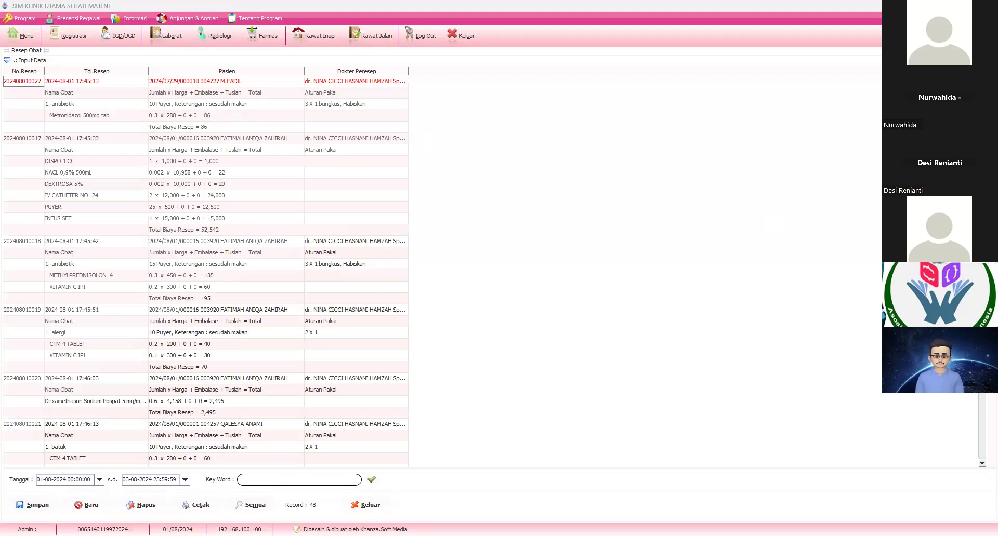
{"action": "left_click", "coordinate": [991, 267]}
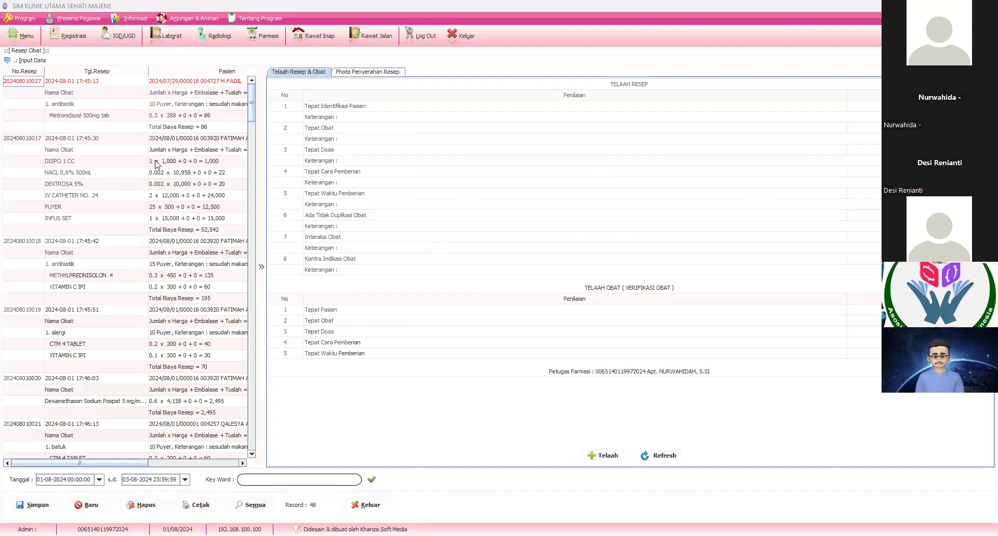
{"action": "left_click", "coordinate": [14, 139]}
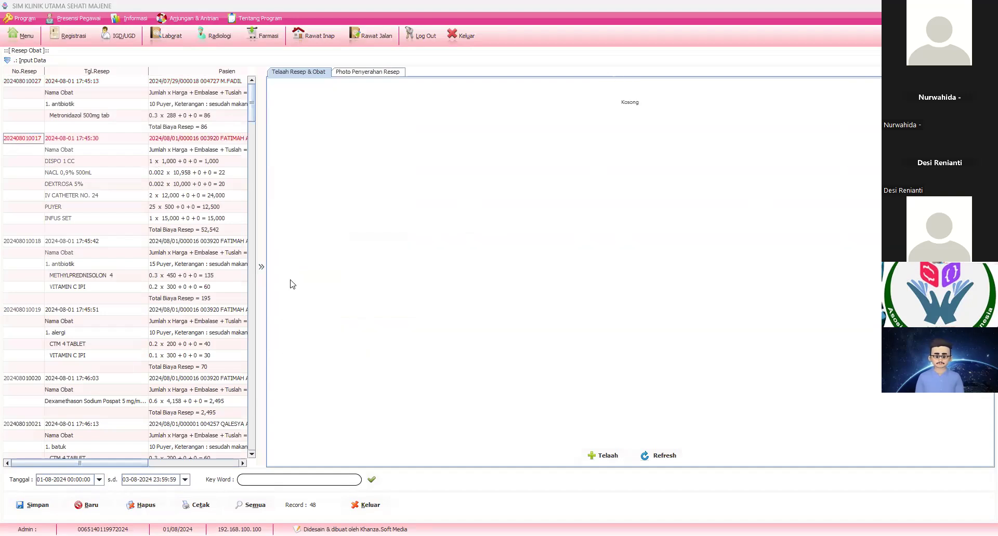
{"action": "left_click", "coordinate": [604, 455]}
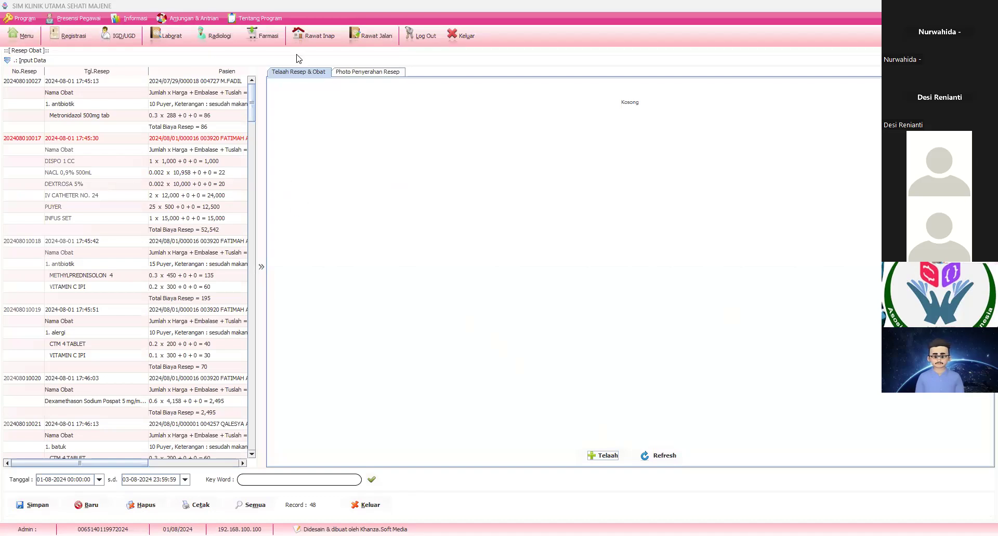
- View the data entry fields of a freshly opened Resep Obat form and close the form
{"action": "left_click", "coordinate": [274, 41]}
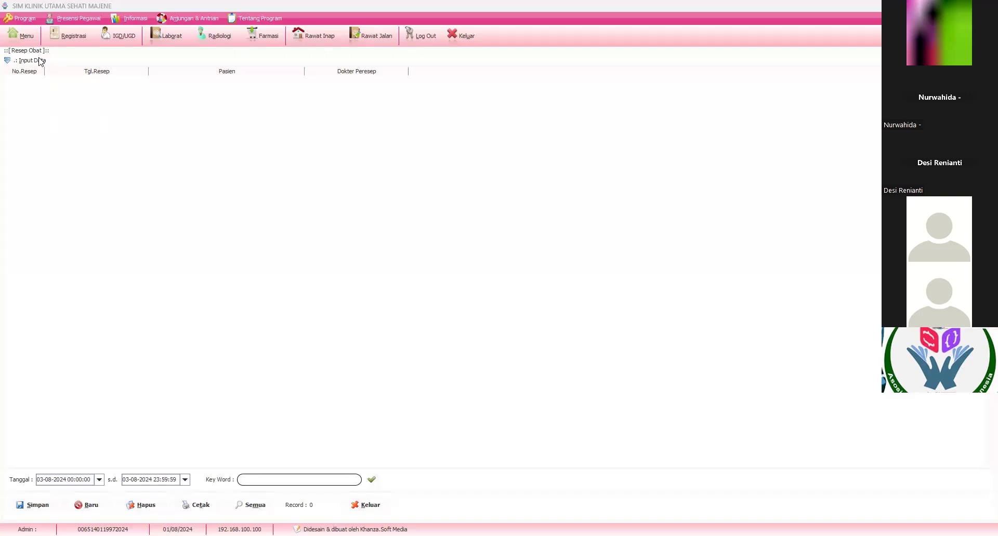
{"action": "left_click", "coordinate": [41, 61]}
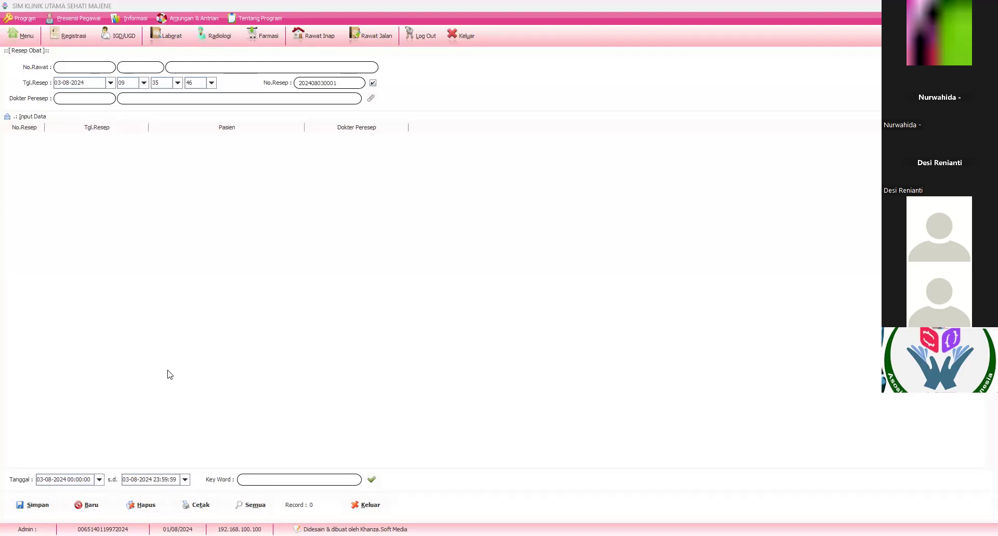
{"action": "left_click", "coordinate": [370, 505]}
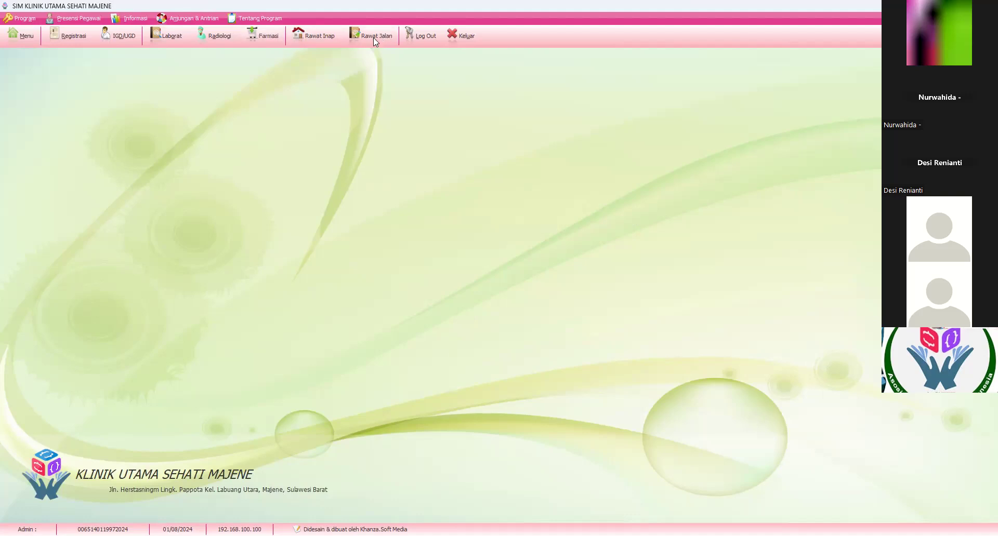
- List the Resep Obat prescriptions dated from 01-08-2024 and open the Lembar Pemberian Obat 2 sheet for the first one
{"action": "left_click", "coordinate": [275, 37]}
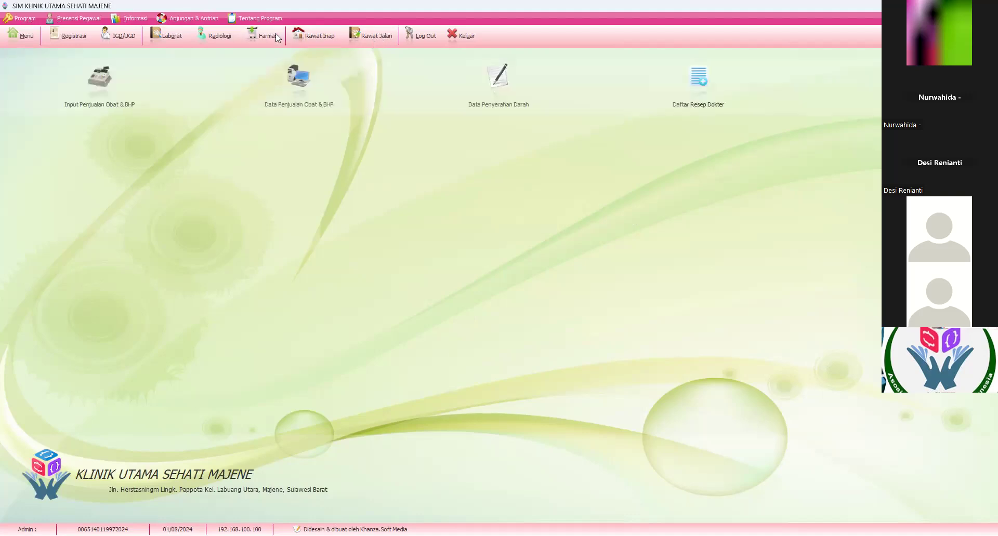
{"action": "left_click", "coordinate": [693, 98]}
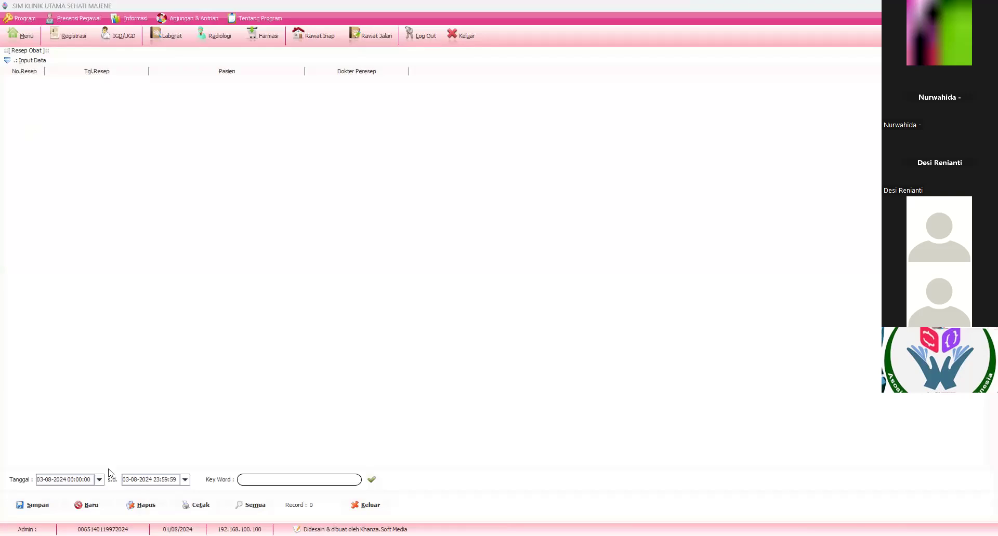
{"action": "left_click", "coordinate": [98, 480]}
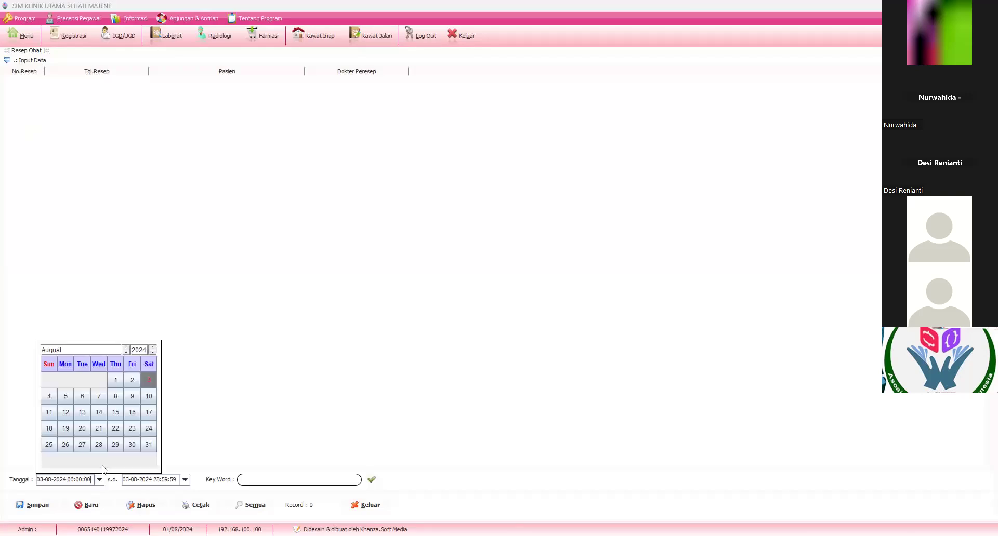
{"action": "left_click", "coordinate": [115, 380]}
{"action": "left_click", "coordinate": [249, 505]}
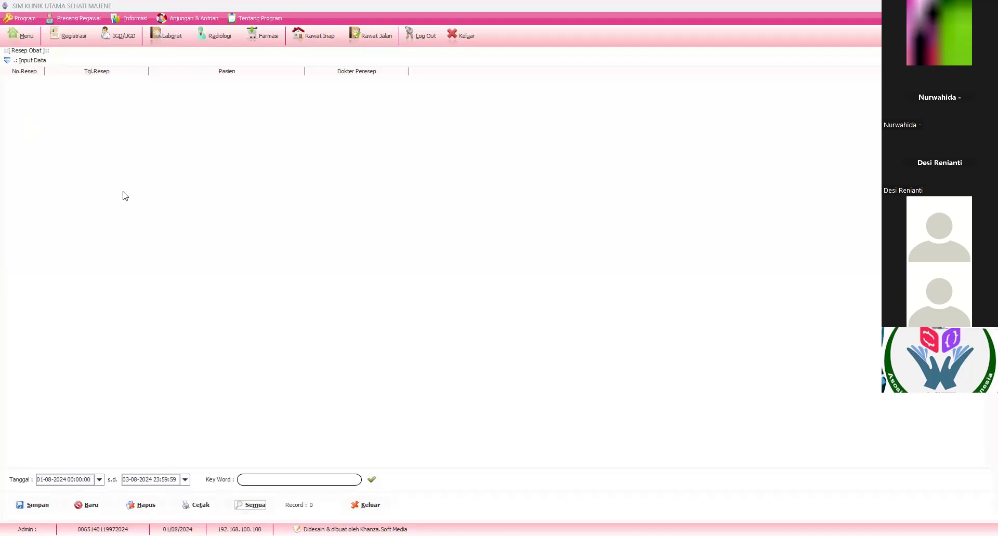
{"action": "right_click", "coordinate": [21, 83]}
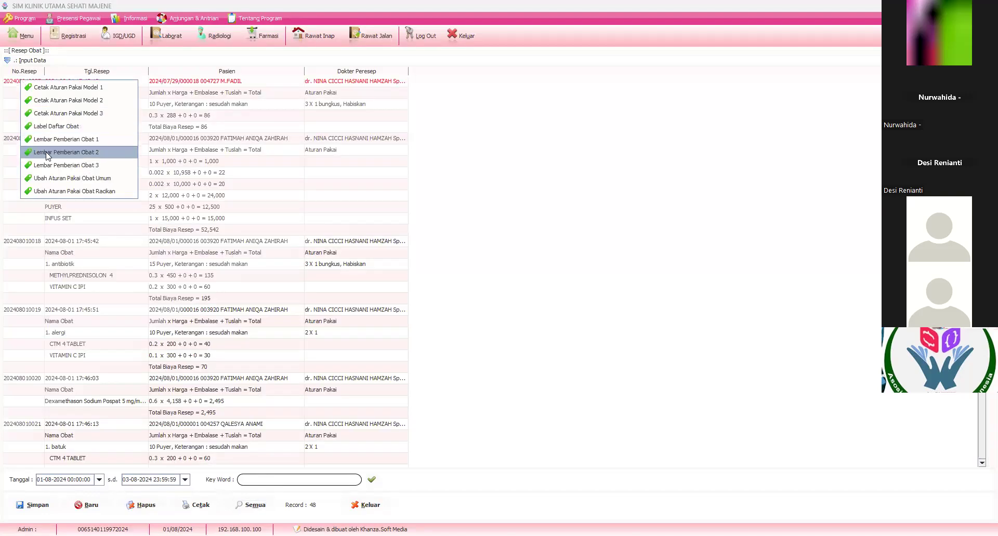
{"action": "left_click", "coordinate": [56, 152]}
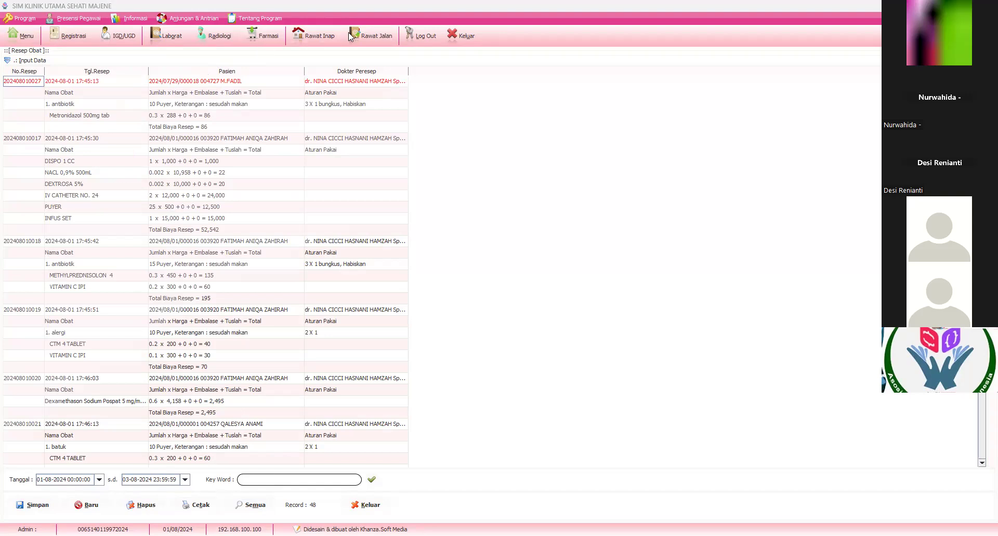
- View the outpatient list in Daftar Pasien Rawat Jalan and return to the pharmacy menu
{"action": "key", "text": "alt+j"}
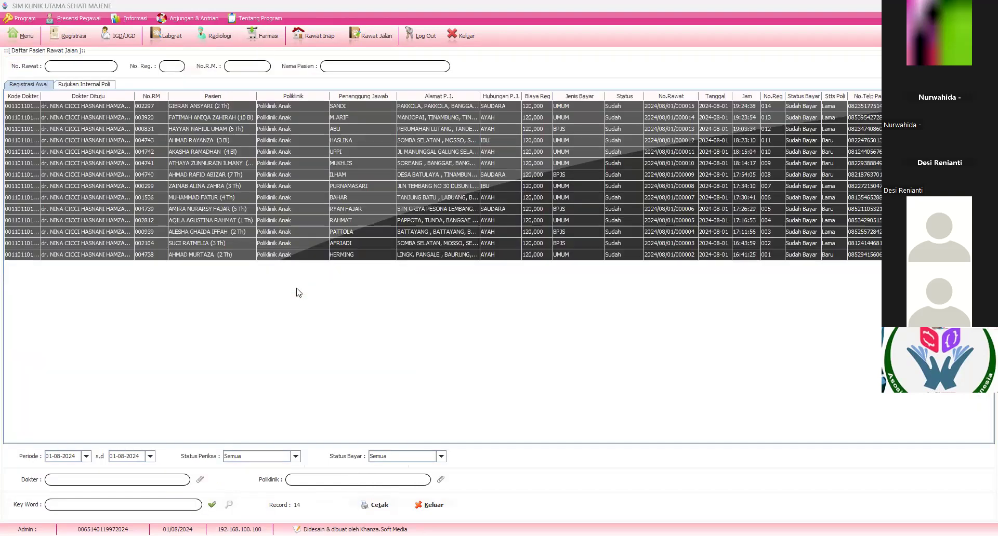
{"action": "key", "text": "alt+f"}
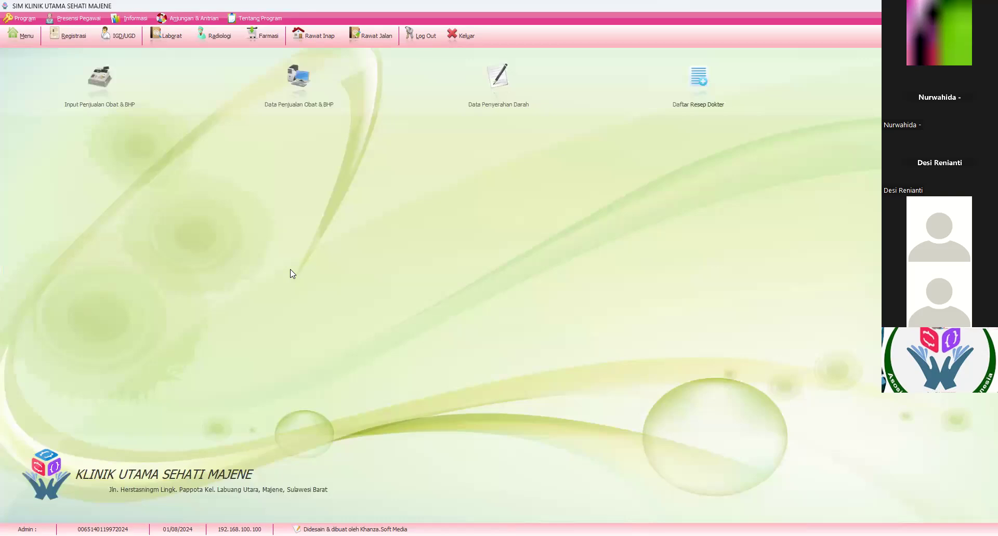